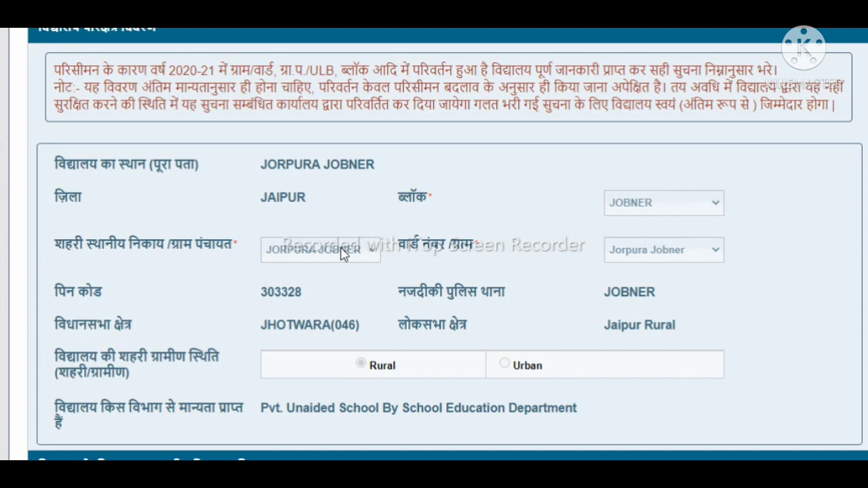
# Review the school's address and area details, the nearest government schools with their distances, and the recognition details.
pyautogui.scroll(-2, 342, 253)
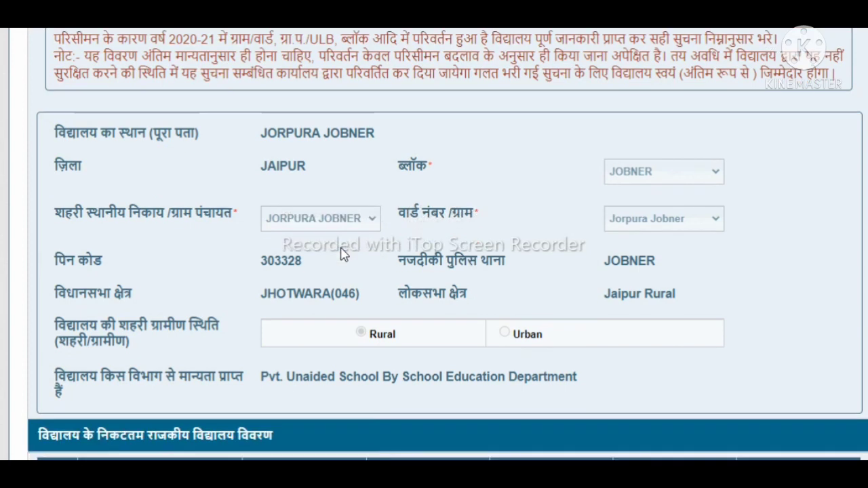
pyautogui.scroll(-3, 341, 252)
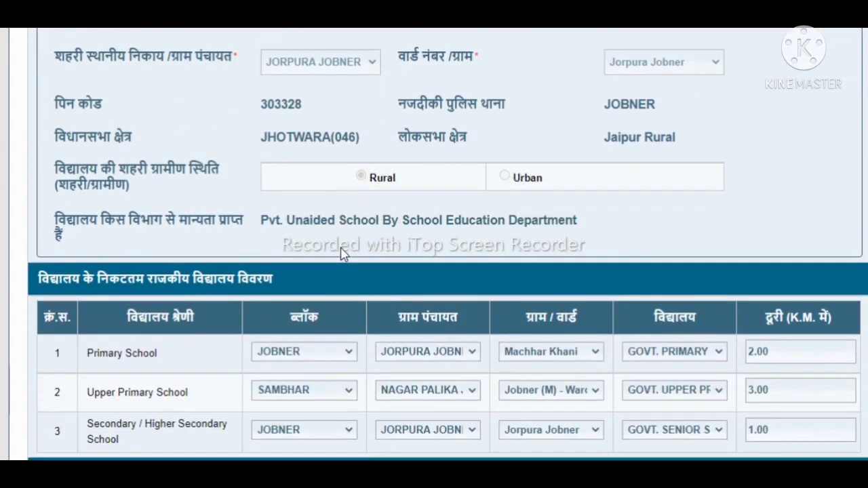
pyautogui.scroll(-1, 343, 253)
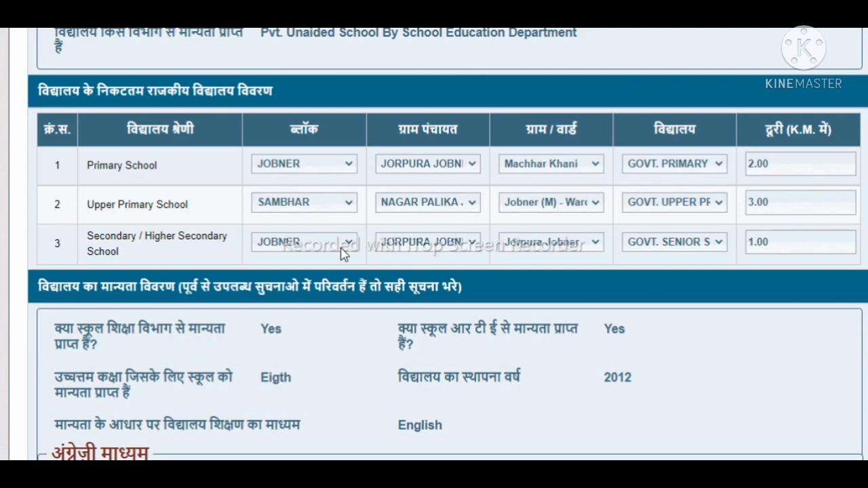
pyautogui.scroll(-3, 343, 253)
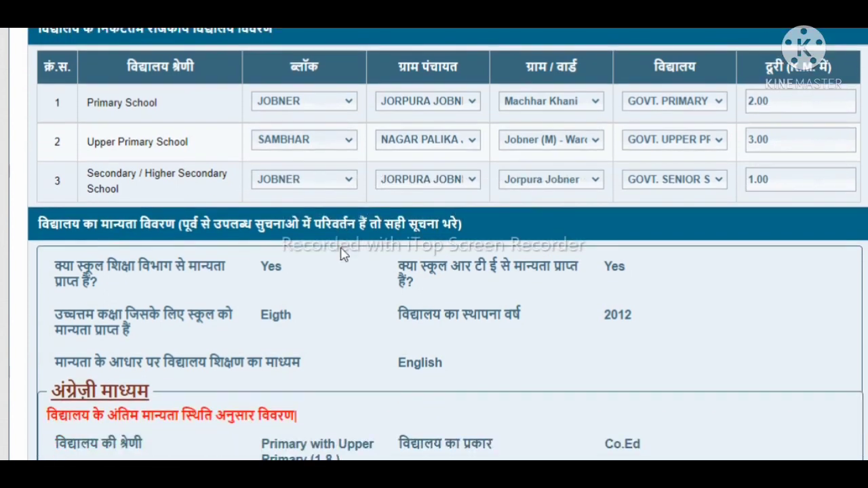
pyautogui.scroll(-5, 343, 252)
pyautogui.scroll(-1, 341, 247)
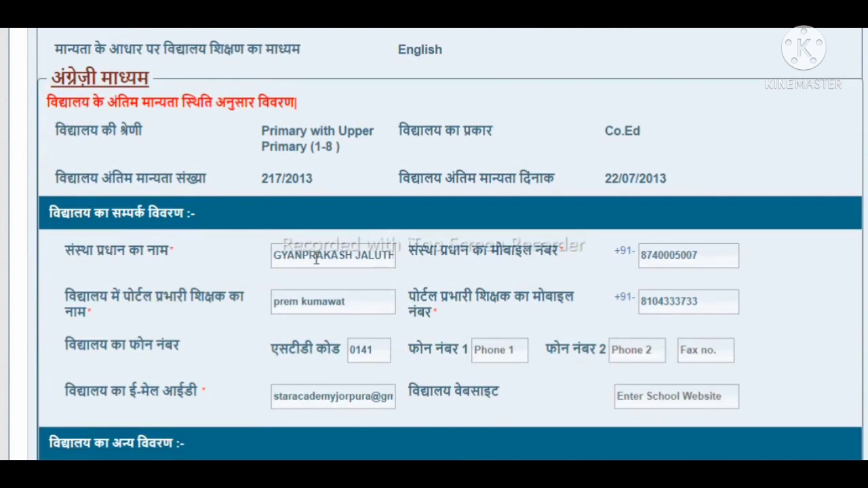
# Check the school contact details, including the head's full name and the mobile numbers of the head and portal in-charge teacher.
pyautogui.press('End')
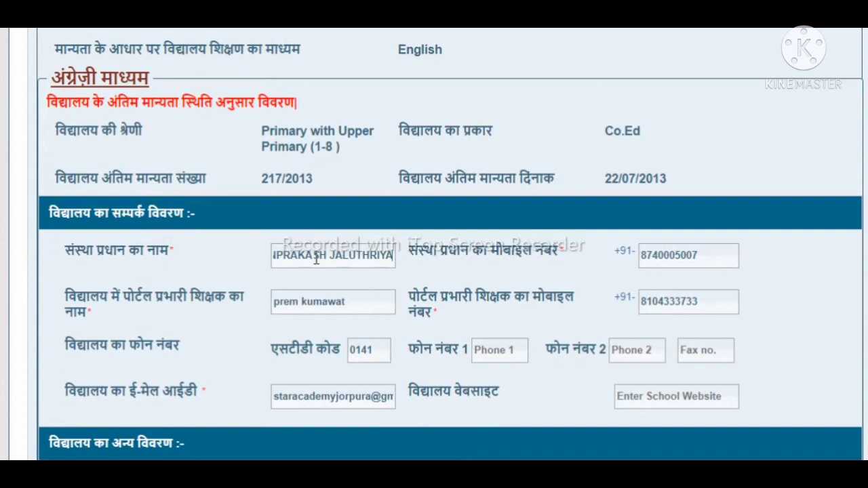
pyautogui.click(722, 265)
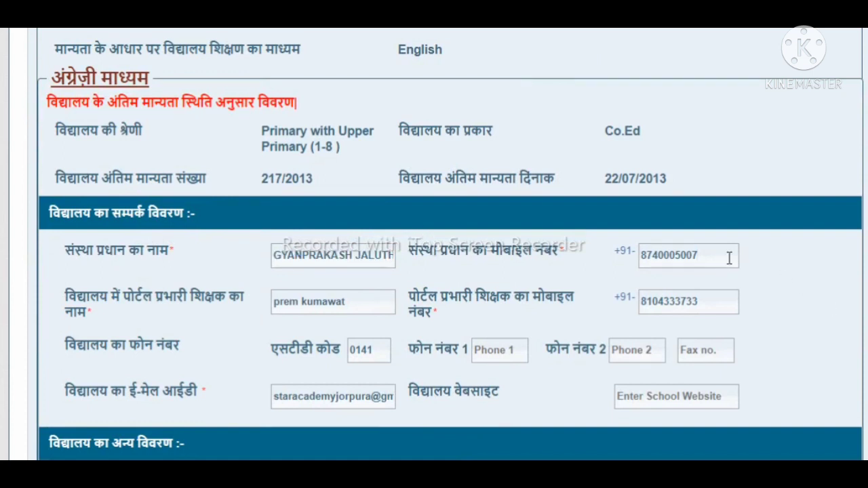
pyautogui.click(729, 303)
pyautogui.scroll(-3, 590, 290)
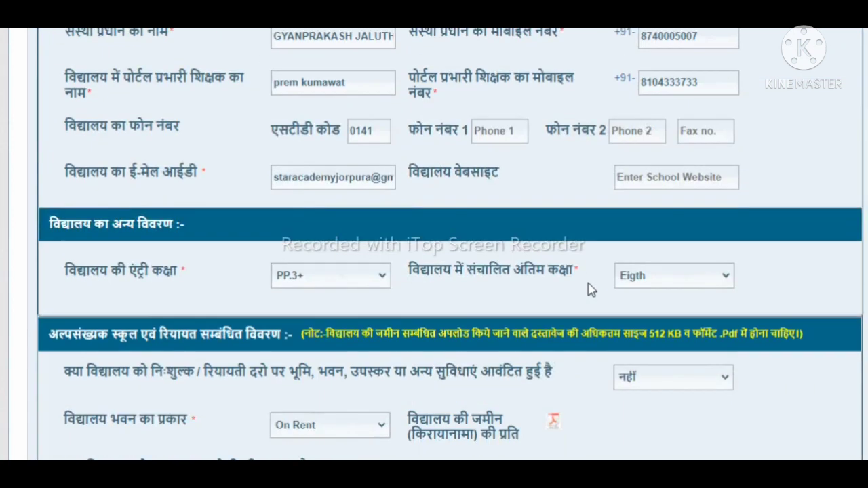
# Review the entry class and highest class, along with the minority status, concession, building type and additional PSP code answers.
pyautogui.scroll(-2, 590, 289)
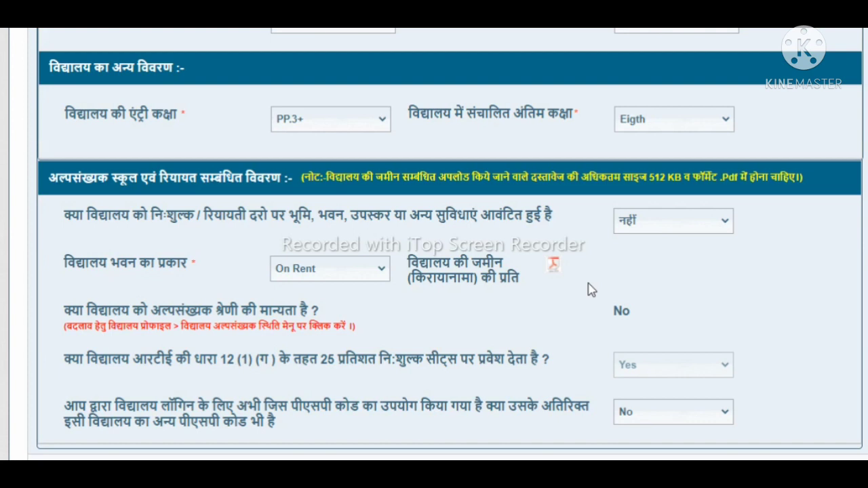
pyautogui.scroll(2, 590, 290)
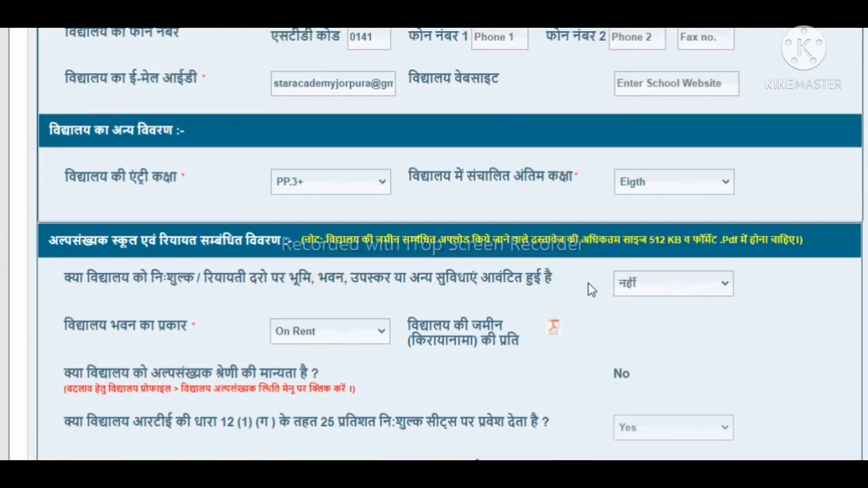
pyautogui.scroll(-3, 590, 290)
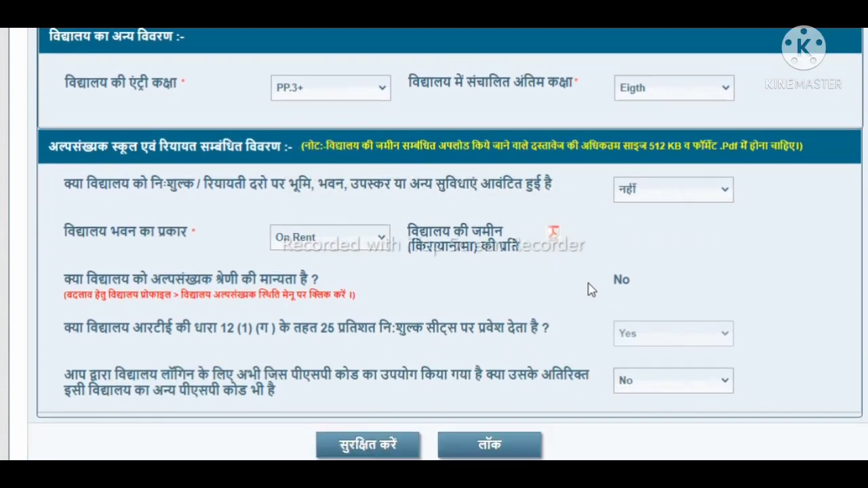
pyautogui.scroll(-3, 591, 290)
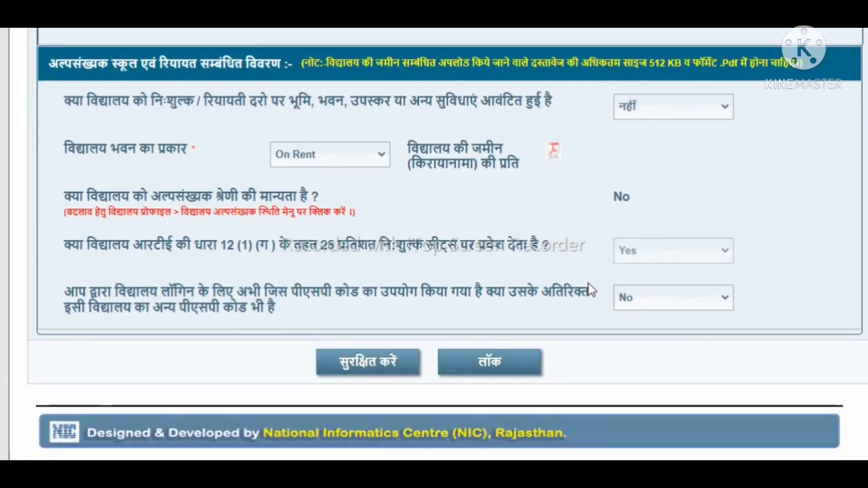
pyautogui.scroll(3, 591, 290)
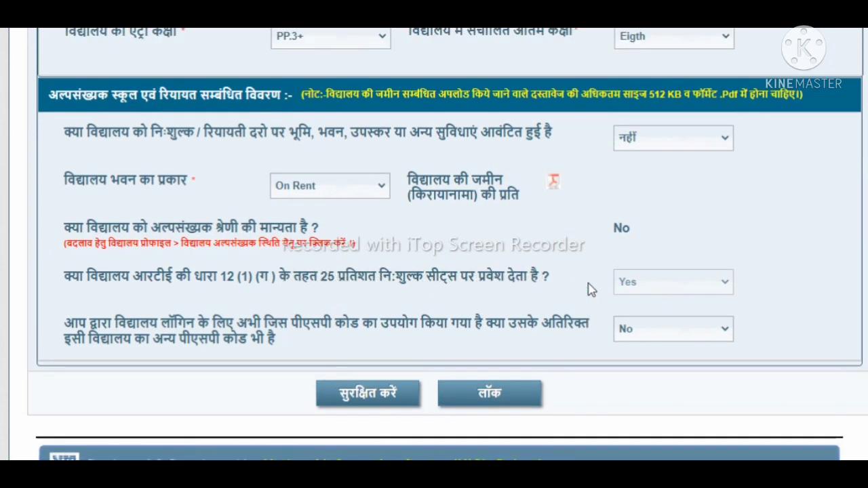
pyautogui.scroll(4, 590, 290)
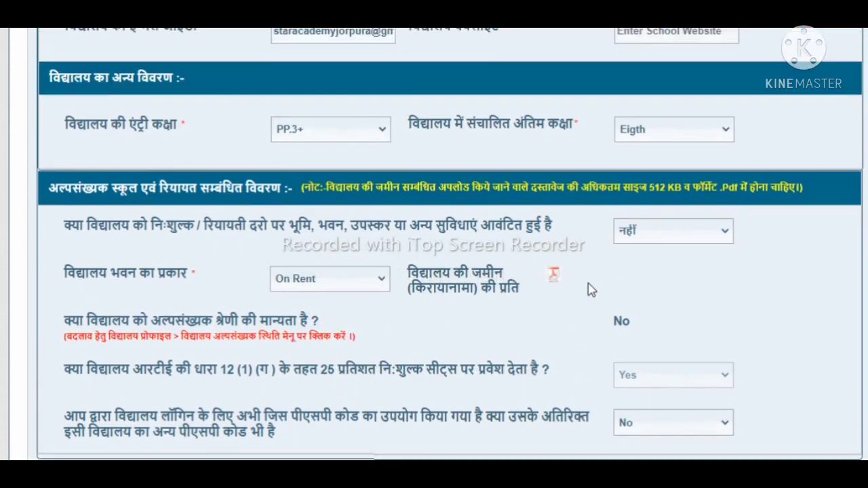
pyautogui.scroll(1, 590, 289)
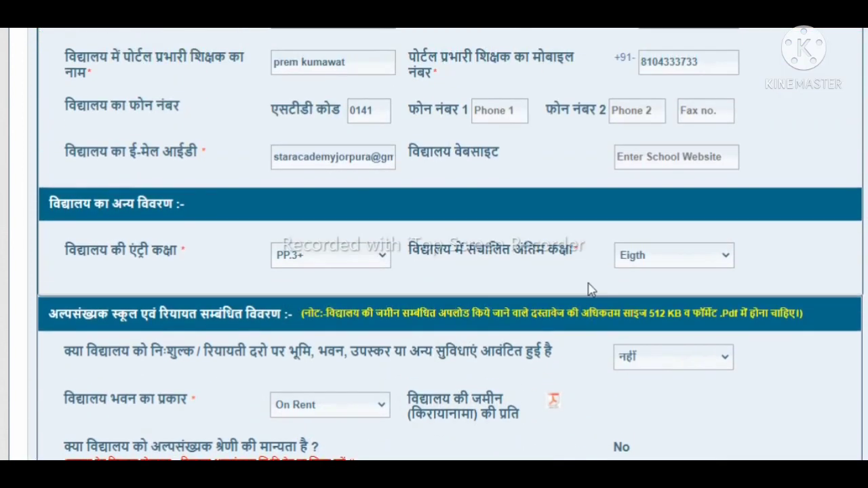
pyautogui.scroll(-5, 590, 290)
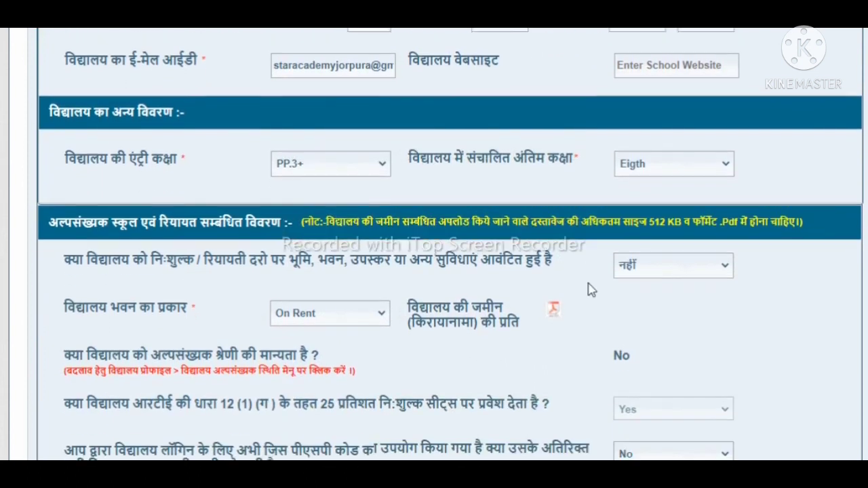
pyautogui.scroll(-3, 590, 289)
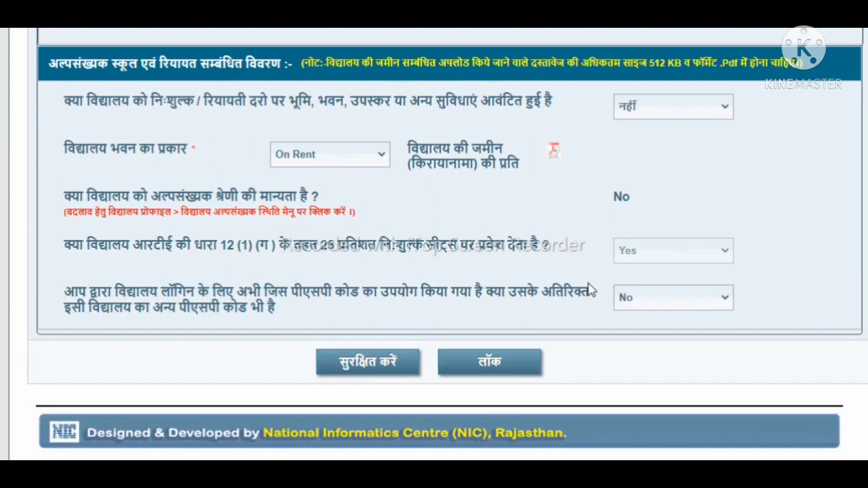
pyautogui.scroll(4, 590, 290)
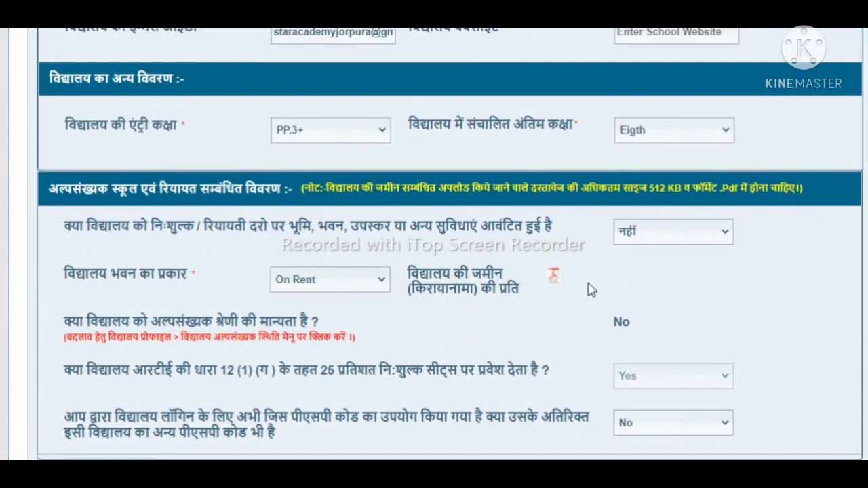
pyautogui.scroll(-4, 590, 290)
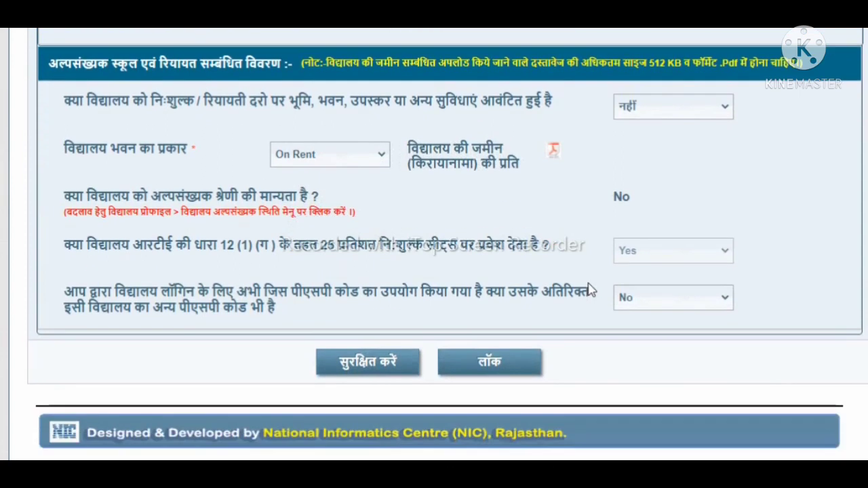
pyautogui.scroll(1, 590, 290)
pyautogui.scroll(4, 590, 290)
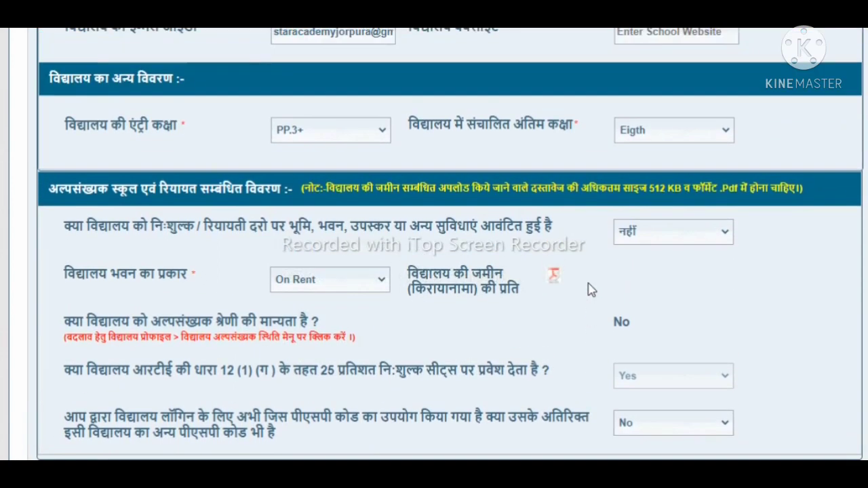
pyautogui.scroll(3, 591, 290)
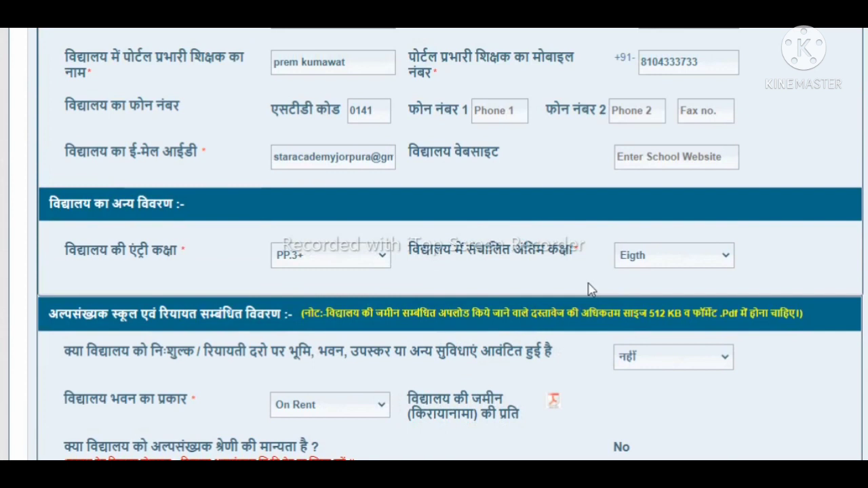
# Save the school's annual changeable information form (सुरक्षित करें) and dismiss the resulting notice.
pyautogui.scroll(-8, 590, 290)
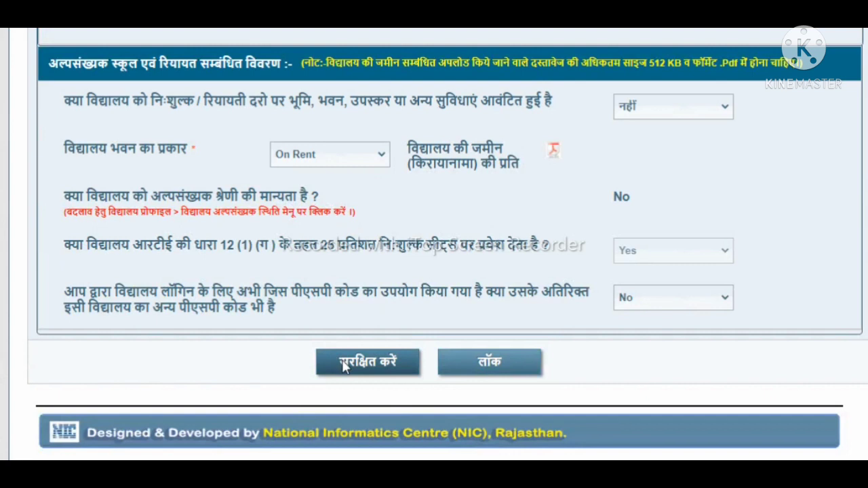
pyautogui.click(344, 365)
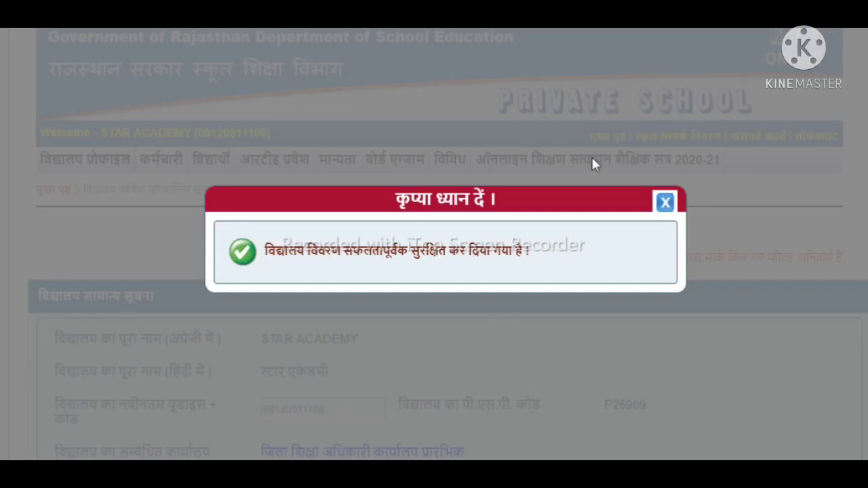
pyautogui.click(666, 202)
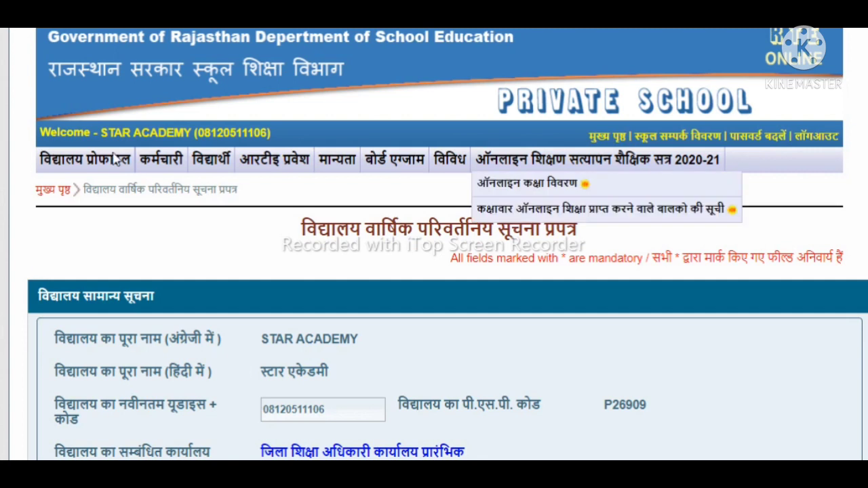
# Open the school infrastructure details entry form from the school profile section and set the number of campuses to 1.
pyautogui.moveTo(85, 175)
pyautogui.click(100, 209)
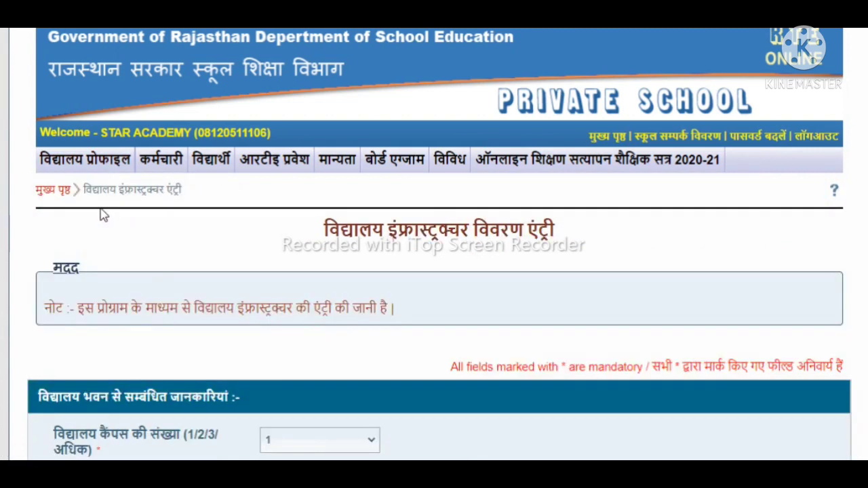
pyautogui.scroll(-3, 101, 214)
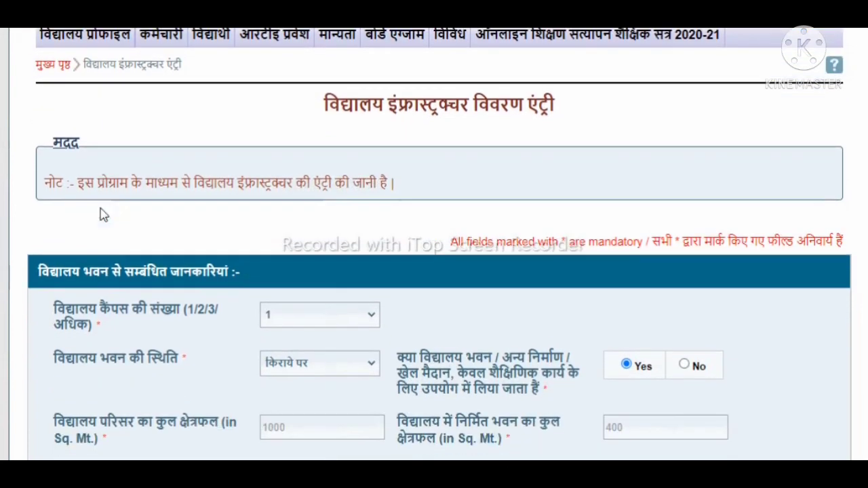
pyautogui.scroll(-1, 101, 214)
pyautogui.scroll(-1, 100, 215)
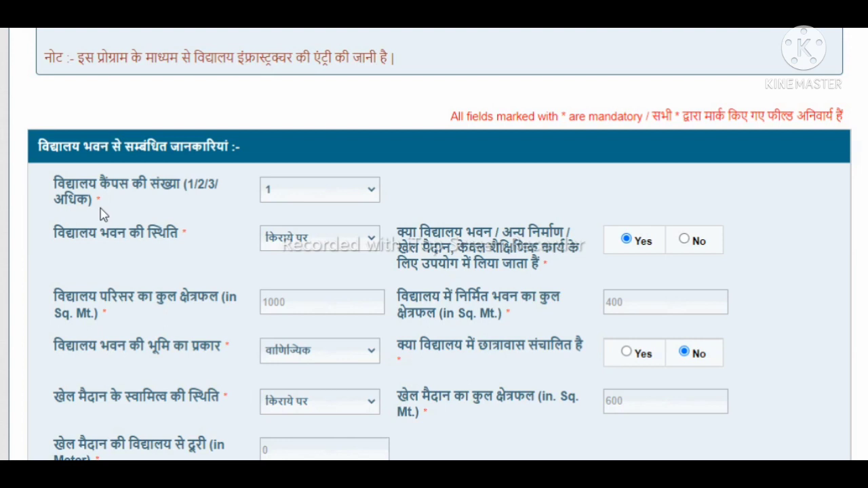
pyautogui.click(293, 197)
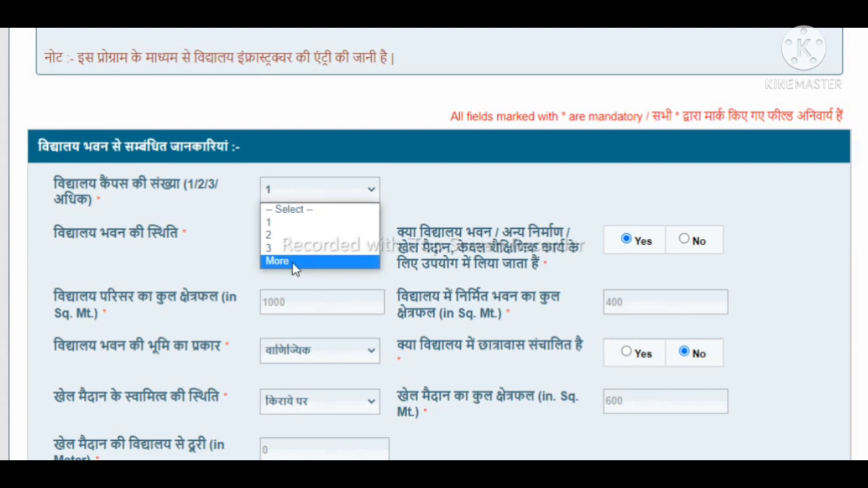
pyautogui.click(323, 226)
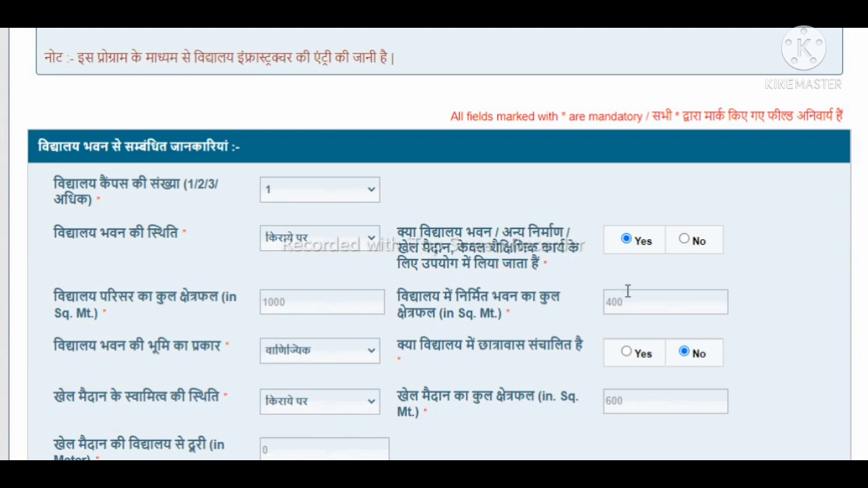
# Review the building details, covering campus and built-up area, land type, hostel, playground, electricity, internet, computers and safety certification answers.
pyautogui.click(332, 299)
pyautogui.scroll(-3, 499, 426)
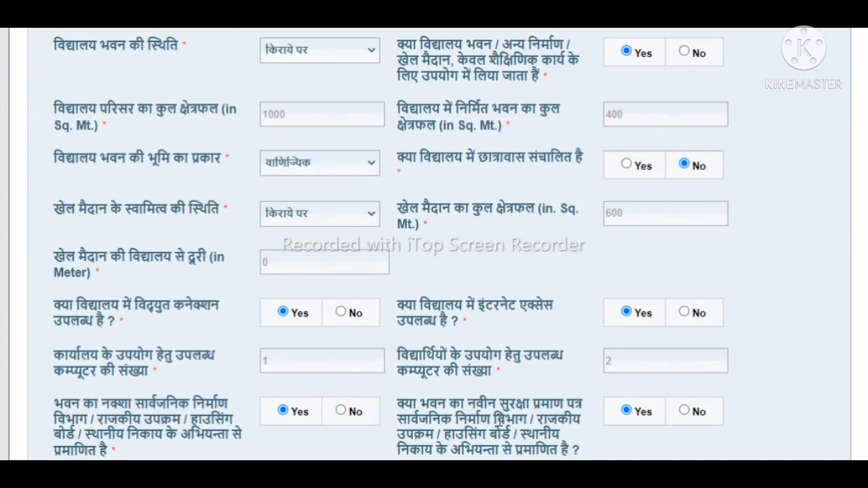
pyautogui.scroll(-1, 498, 420)
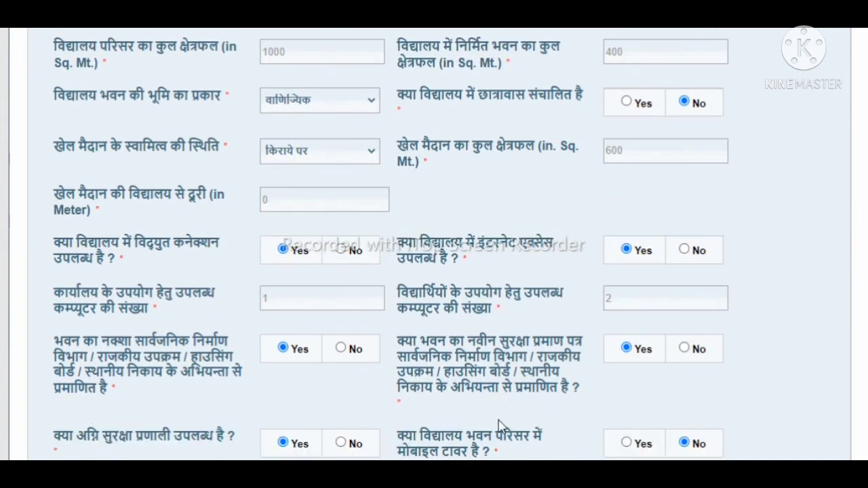
pyautogui.scroll(-1, 498, 426)
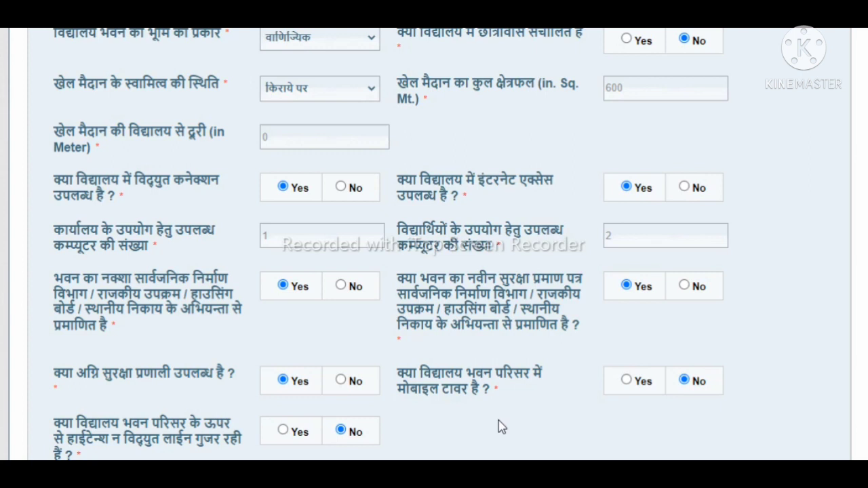
pyautogui.scroll(-3, 502, 426)
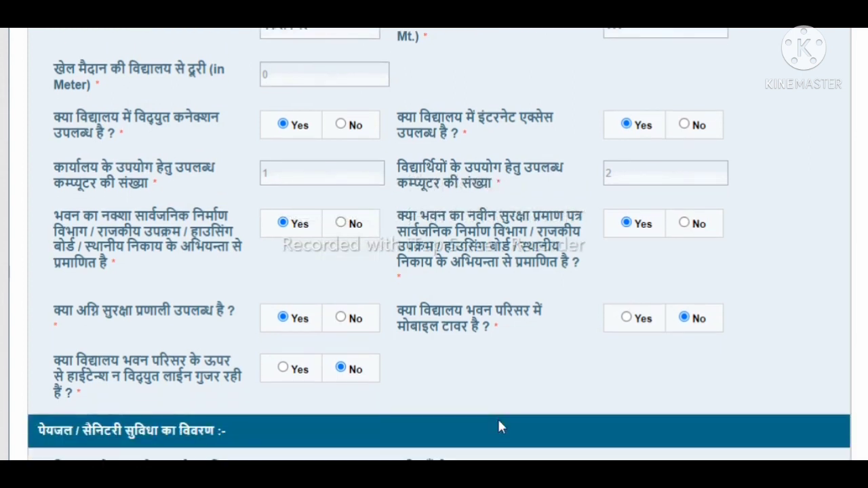
# Check the drinking water arrangements and the toilet counts for staff, girls, boys and CWSN students.
pyautogui.scroll(-4, 498, 426)
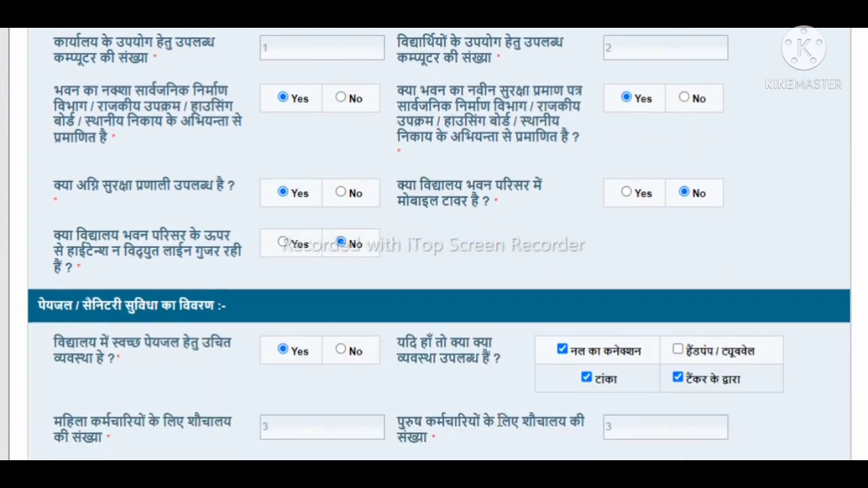
pyautogui.scroll(-1, 501, 426)
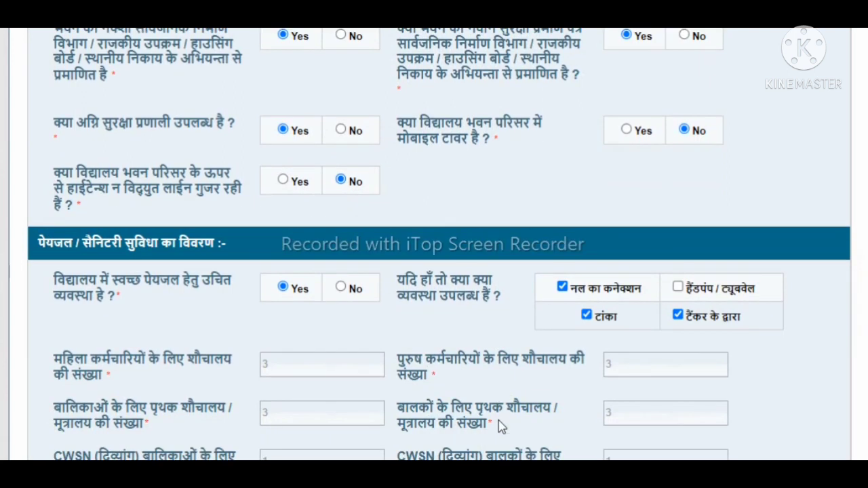
pyautogui.scroll(-3, 500, 426)
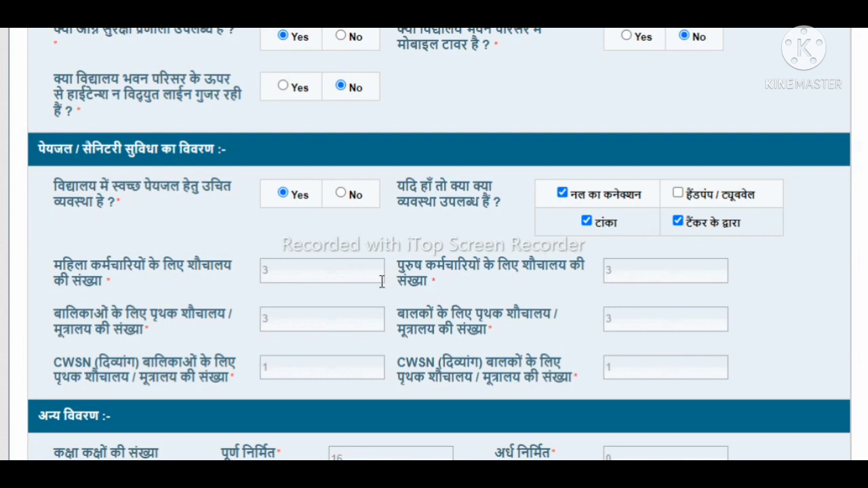
pyautogui.click(362, 268)
pyautogui.press('Tab')
pyautogui.press('Tab')
pyautogui.press('Tab')
pyautogui.press('Tab')
pyautogui.press('Tab')
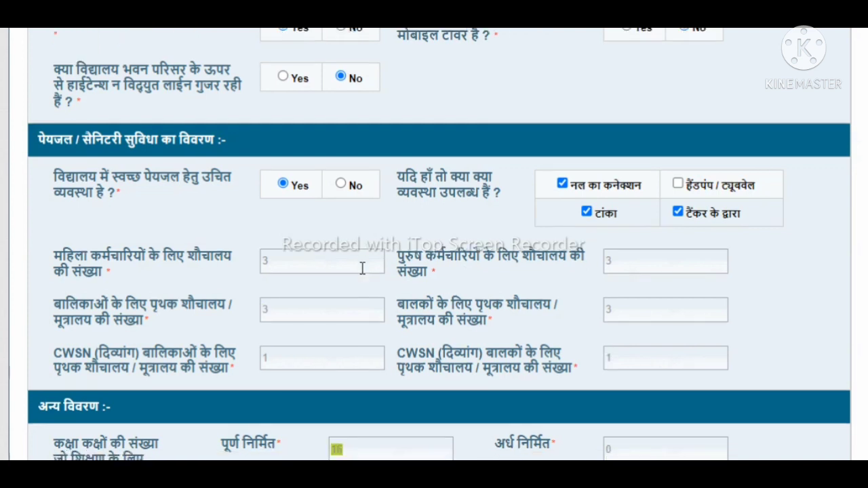
# Check the teaching and non-teaching room and library counts, and set the clerk appointment answer (लिपिक नियुक्त) to No.
pyautogui.press('Right')
pyautogui.press('Tab')
pyautogui.press('Tab')
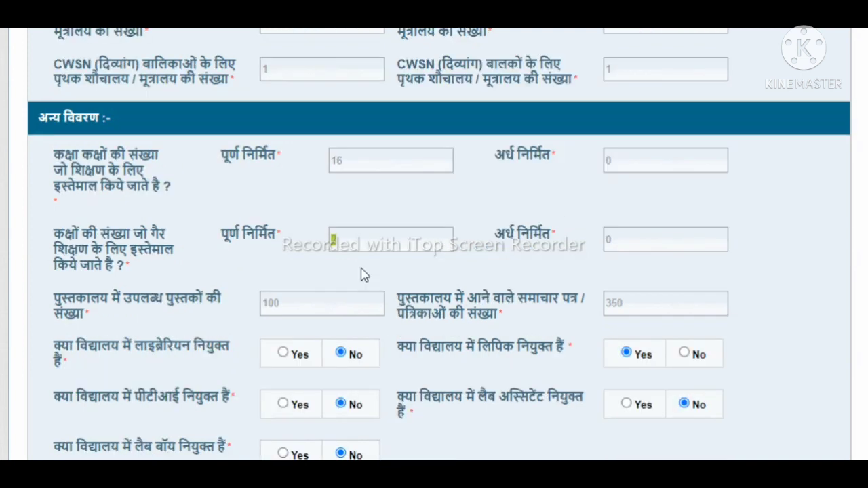
pyautogui.click(358, 244)
pyautogui.press('Tab')
pyautogui.press('Tab')
pyautogui.press('Tab')
pyautogui.click(358, 245)
pyautogui.scroll(-5, 439, 245)
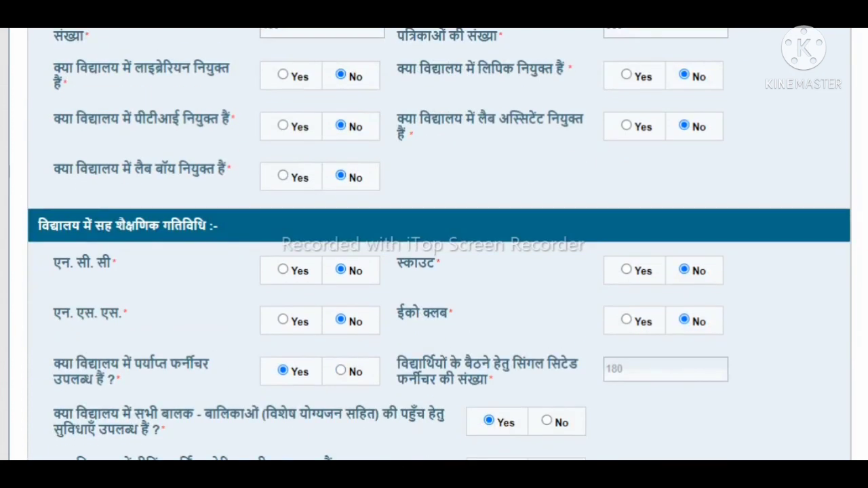
# Review the co-curricular activity section, including NCC, Scout, NSS, Eco Club, furniture, accessibility, teaching material, sports equipment and curriculum answers.
pyautogui.scroll(-1, 438, 244)
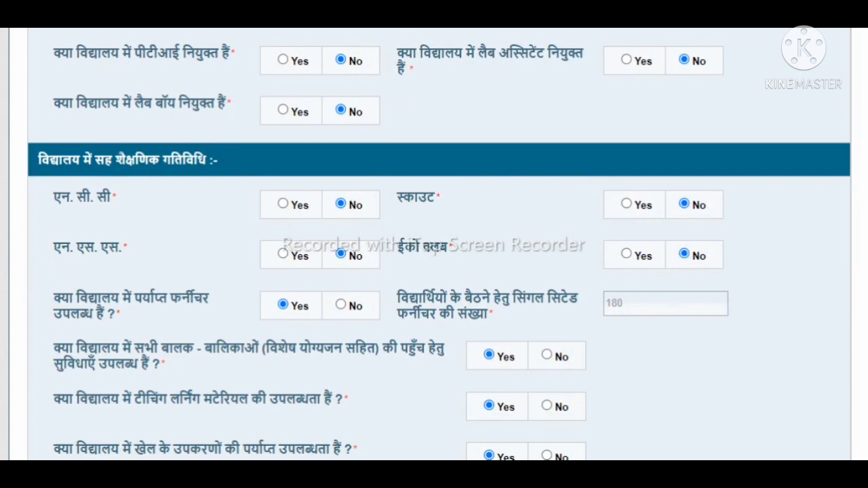
pyautogui.scroll(-1, 439, 244)
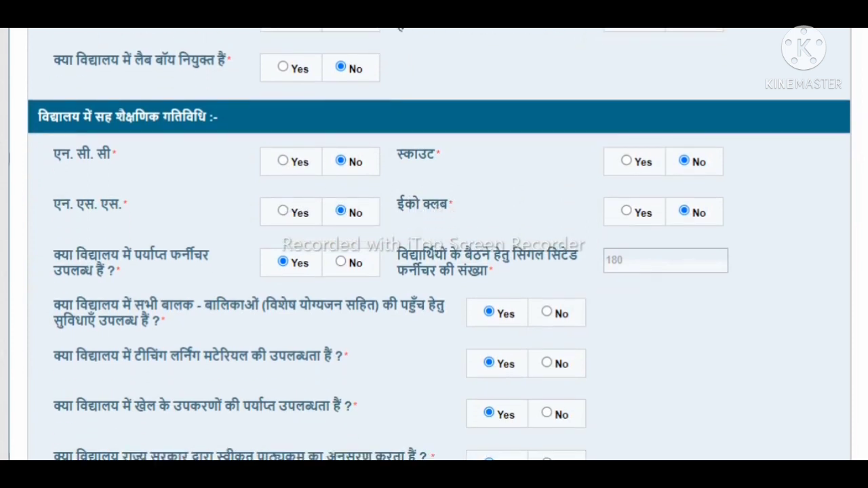
pyautogui.scroll(-2, 439, 244)
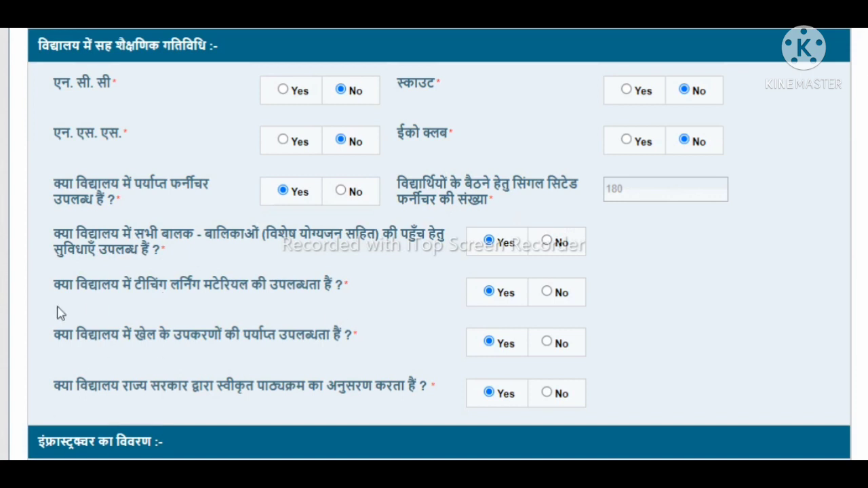
pyautogui.scroll(-1, 303, 366)
pyautogui.scroll(-3, 723, 303)
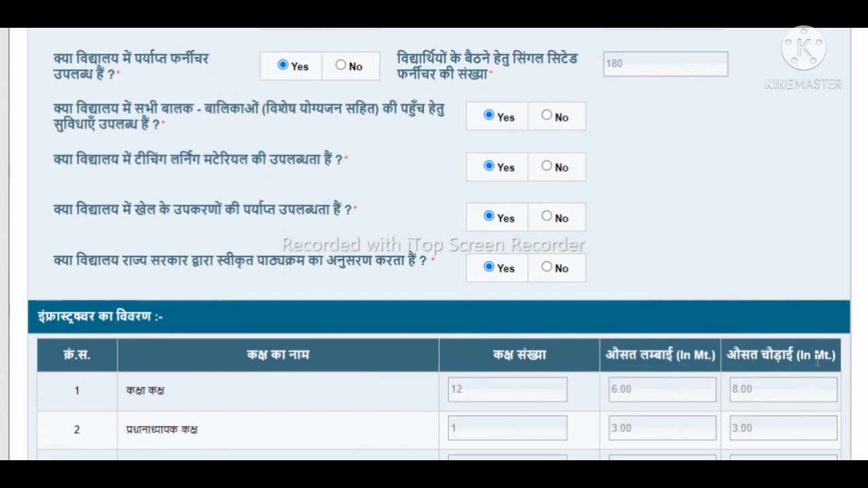
# Check the classroom, head's, office and teachers' room counts in the infrastructure table, with their average length and width in metres.
pyautogui.scroll(-5, 434, 244)
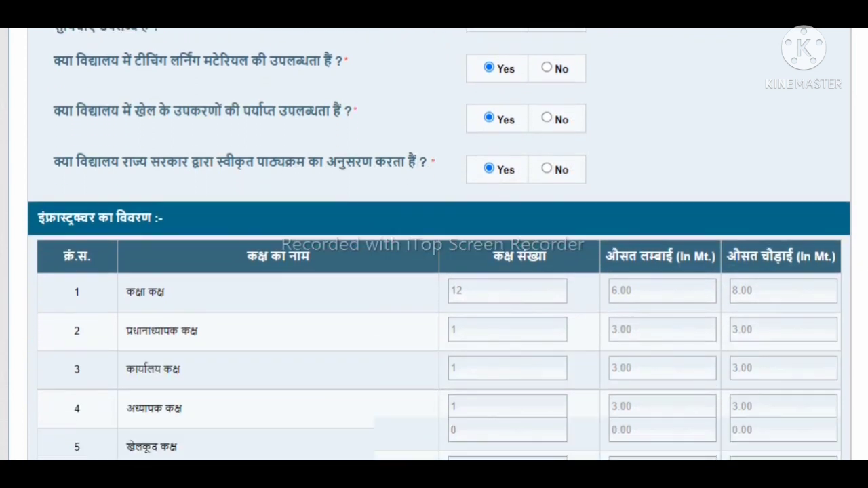
pyautogui.scroll(-1, 434, 244)
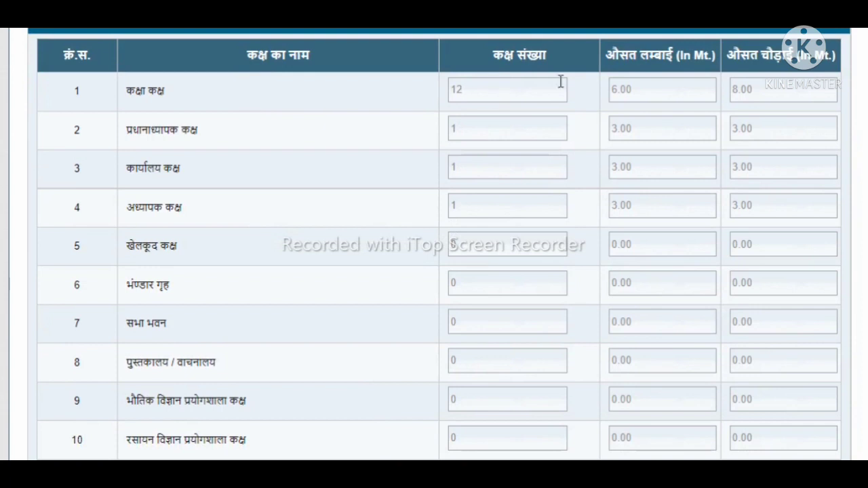
pyautogui.click(666, 82)
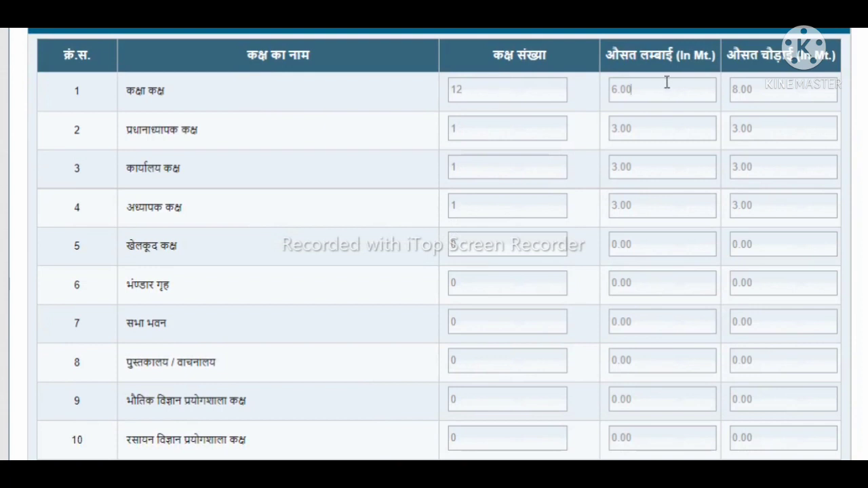
pyautogui.click(780, 87)
pyautogui.moveTo(677, 55); pyautogui.dragTo(723, 61)
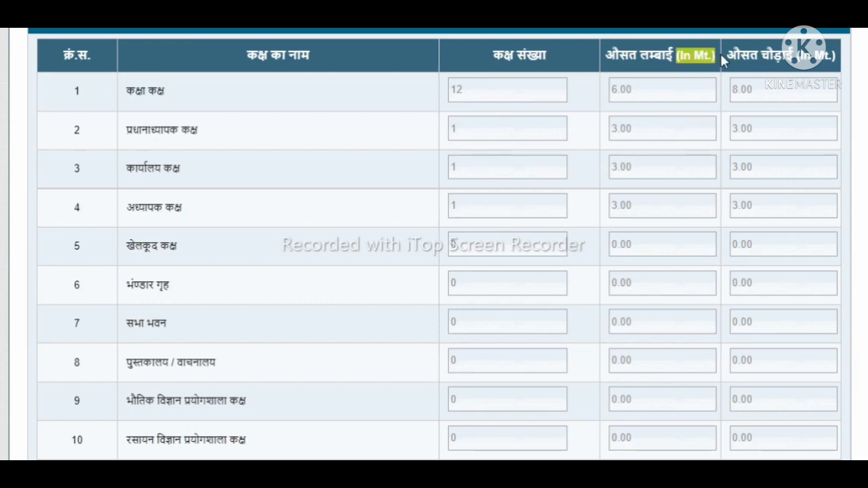
pyautogui.click(801, 70)
pyautogui.hotkey('ctrl', 'a')
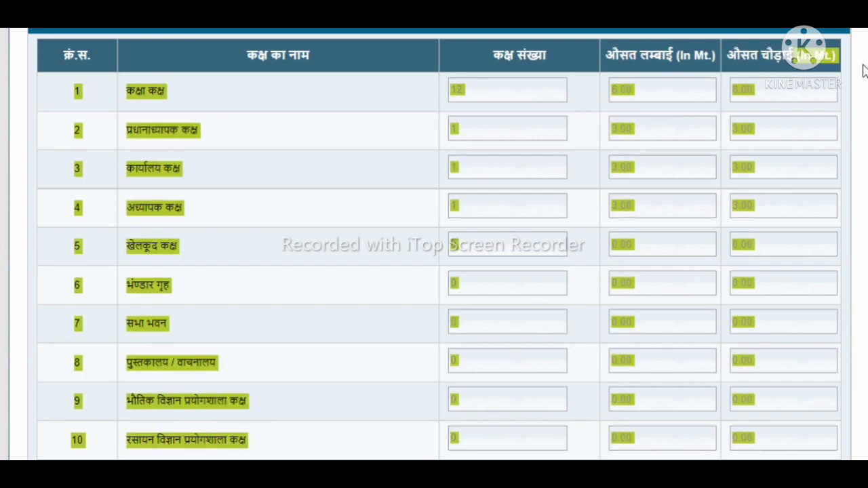
pyautogui.click(734, 68)
pyautogui.click(511, 198)
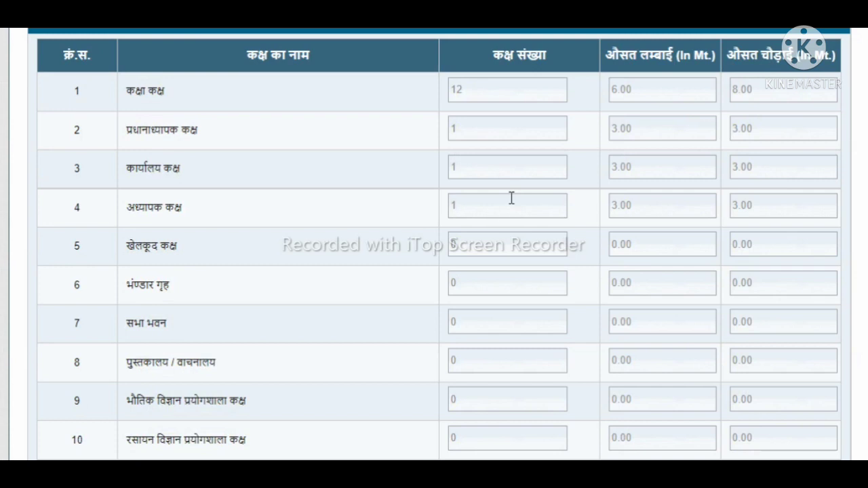
# Go through the count, length and width fields of the remaining room types, down to the music room.
pyautogui.press('Tab')
pyautogui.press('Tab')
pyautogui.press('Tab')
pyautogui.press('Tab')
pyautogui.press('Tab')
pyautogui.press('Tab')
pyautogui.press('Tab')
pyautogui.press('Tab')
pyautogui.press('Tab')
pyautogui.press('Tab')
pyautogui.press('Tab')
pyautogui.press('Tab')
pyautogui.press('Tab')
pyautogui.press('Tab')
pyautogui.press('Tab')
pyautogui.press('Tab')
pyautogui.press('Tab')
pyautogui.press('Tab')
pyautogui.press('Tab')
pyautogui.press('Tab')
pyautogui.press('Tab')
pyautogui.press('Tab')
pyautogui.press('Tab')
pyautogui.press('Tab')
pyautogui.press('Tab')
pyautogui.press('Tab')
pyautogui.press('Tab')
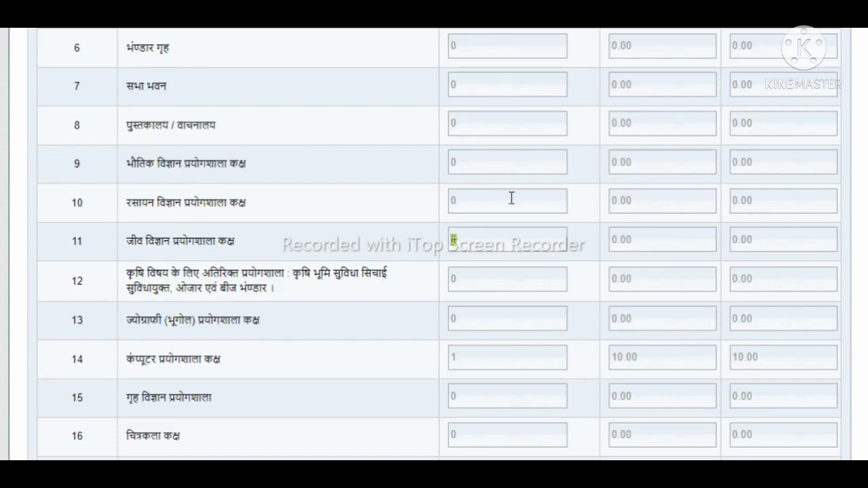
pyautogui.press('Tab')
pyautogui.press('Tab')
pyautogui.press('Tab')
pyautogui.press('Tab')
pyautogui.press('Tab')
pyautogui.press('Tab')
pyautogui.press('Tab')
pyautogui.press('Tab')
pyautogui.press('Tab')
pyautogui.press('Tab')
pyautogui.press('Tab')
pyautogui.press('Tab')
pyautogui.press('Tab')
pyautogui.press('Tab')
pyautogui.press('Tab')
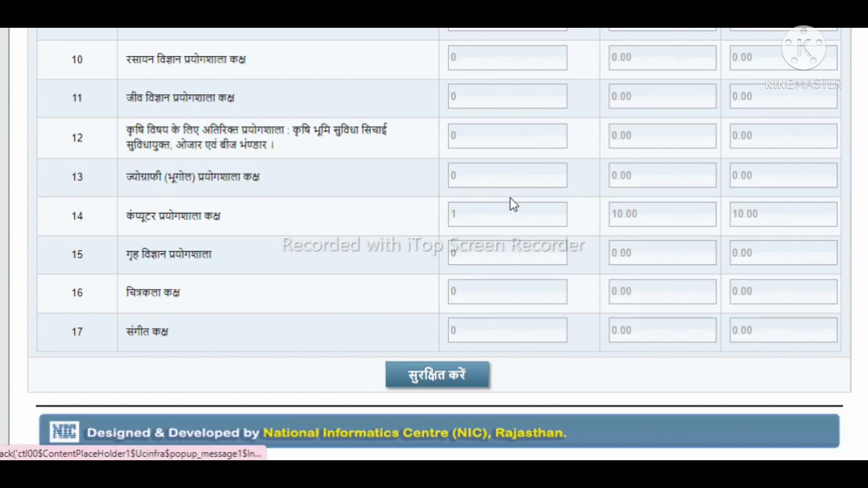
# Save the school infrastructure details (सुरक्षित करें) and dismiss the resulting notice.
pyautogui.click(423, 378)
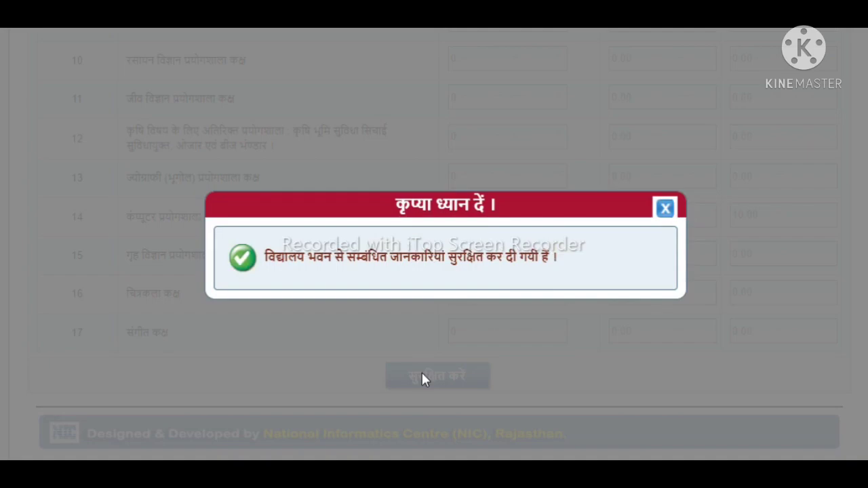
pyautogui.click(662, 211)
# Open the school society details form (विद्यालय सोसाइटी विवरण) and review its registration, address, president, secretary and e-mail fields.
pyautogui.scroll(20, 434, 244)
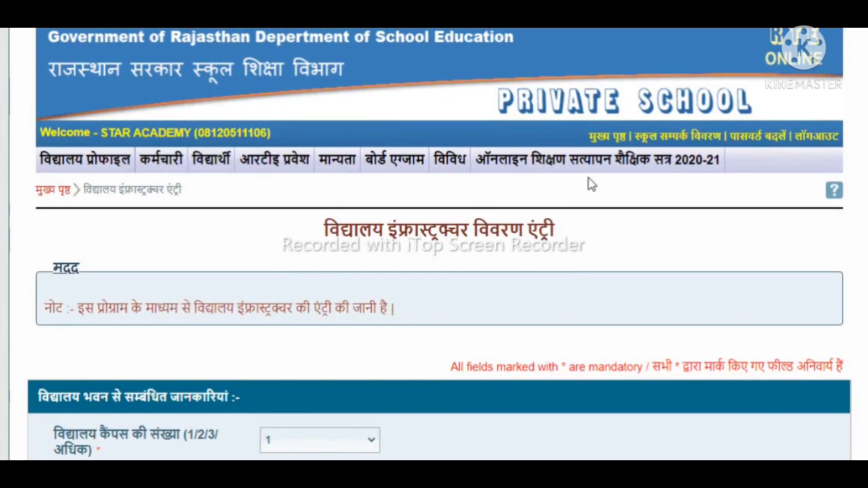
pyautogui.moveTo(76, 166)
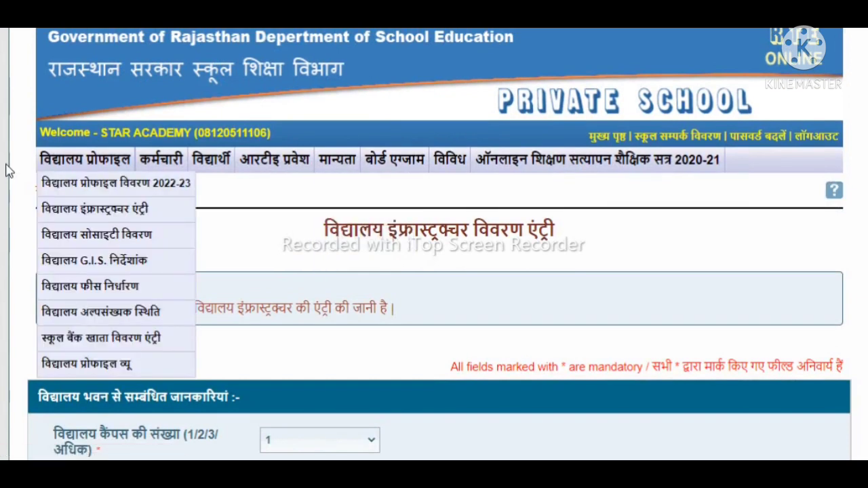
pyautogui.click(91, 231)
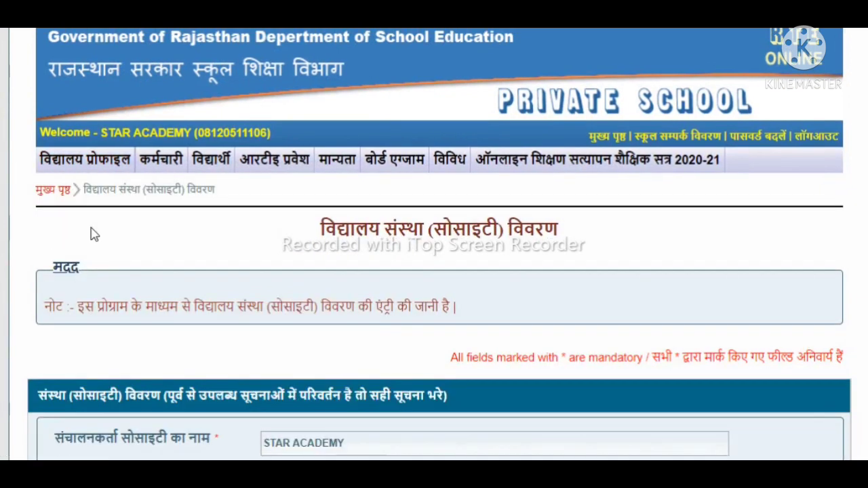
pyautogui.scroll(-4, 95, 234)
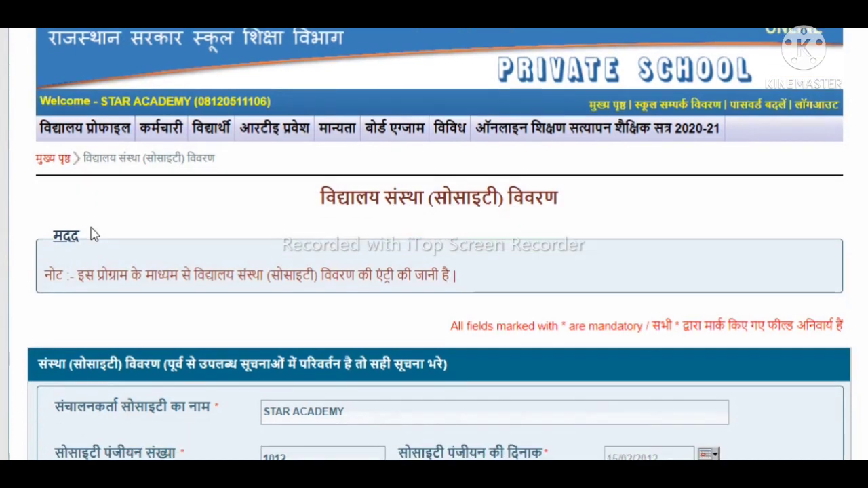
pyautogui.scroll(-2, 94, 234)
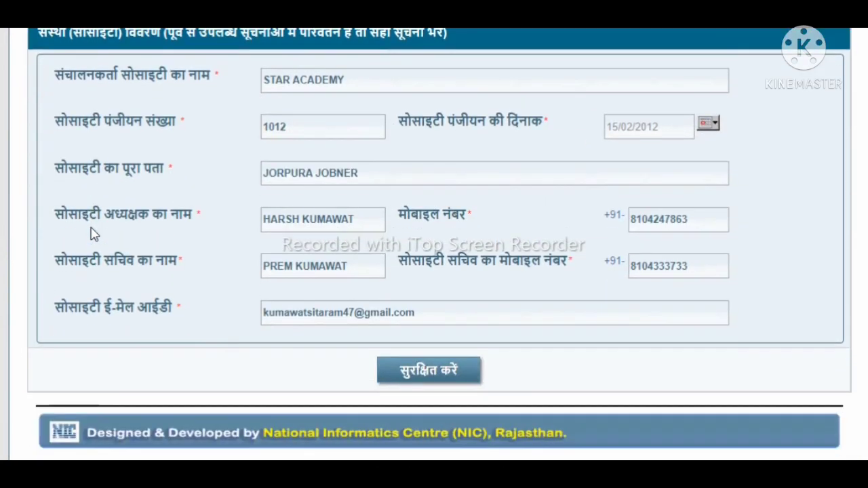
pyautogui.scroll(2, 94, 234)
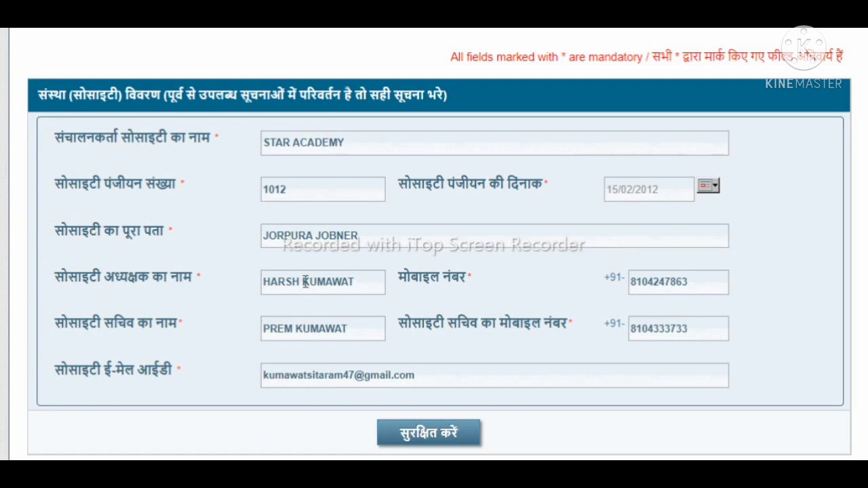
# Check the society registration number, save the society details (सुरक्षित करें) and dismiss the resulting notice.
pyautogui.click(319, 190)
pyautogui.click(443, 432)
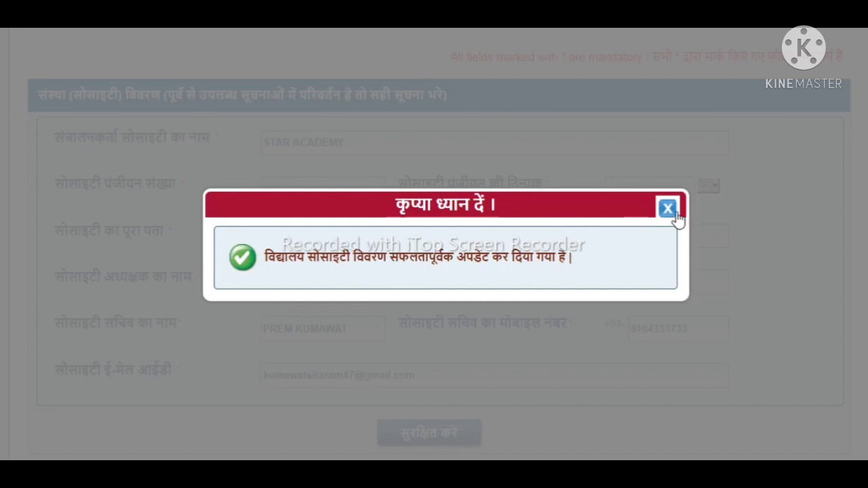
pyautogui.click(668, 209)
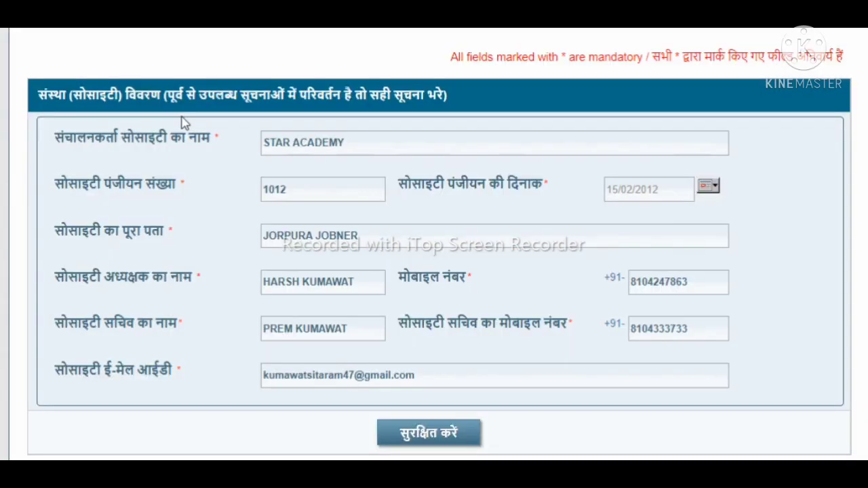
# Open the school G.I.S. coordinate verification form and review the DISE latitude and longitude and the correctness question.
pyautogui.scroll(5, 182, 123)
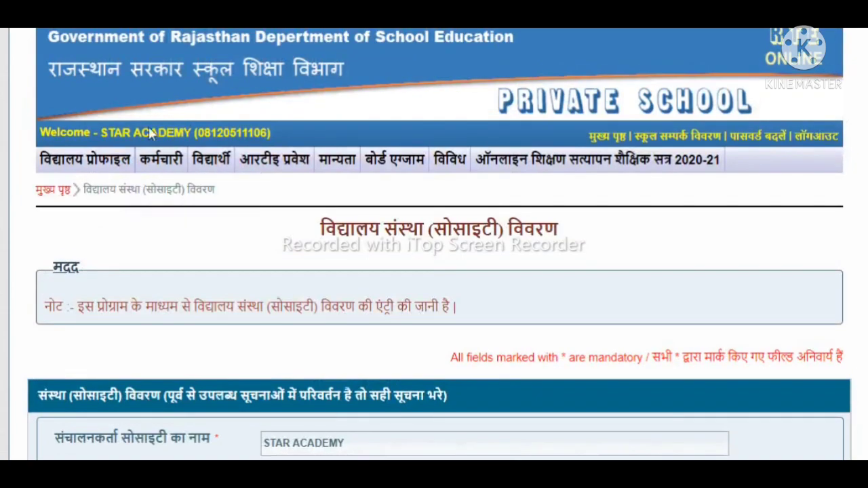
pyautogui.moveTo(101, 160)
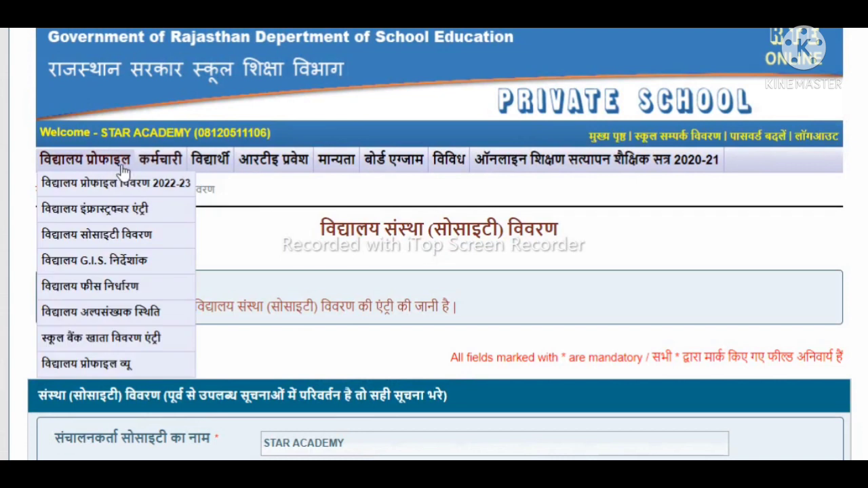
pyautogui.click(122, 267)
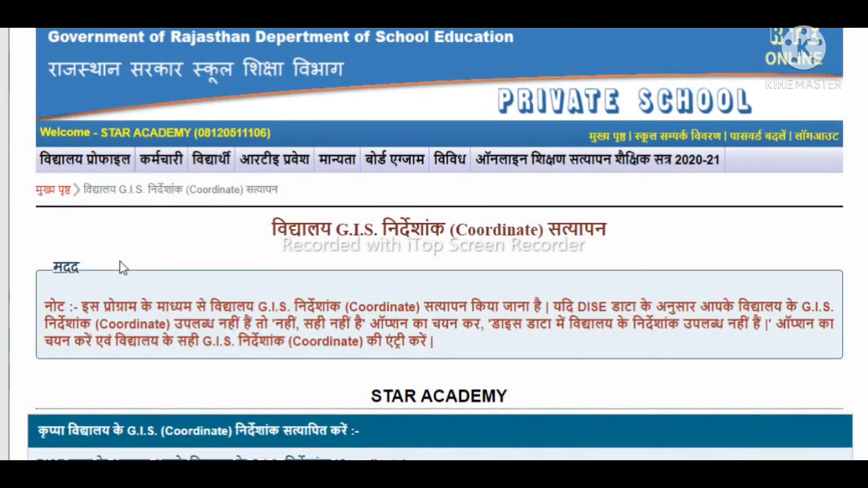
pyautogui.scroll(-3, 122, 266)
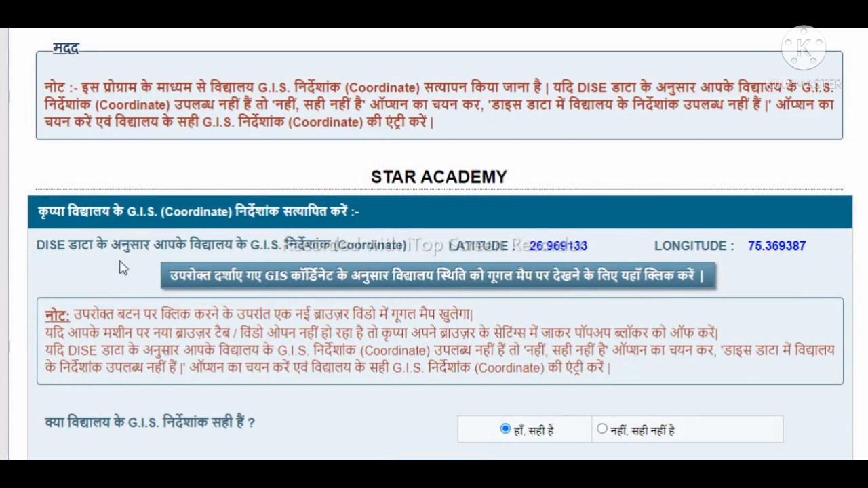
# Check the DISE latitude and longitude, update the G.I.S. verification with 'हाँ, सही है' chosen and dismiss the resulting notice.
pyautogui.scroll(-1, 122, 267)
pyautogui.scroll(-1, 123, 267)
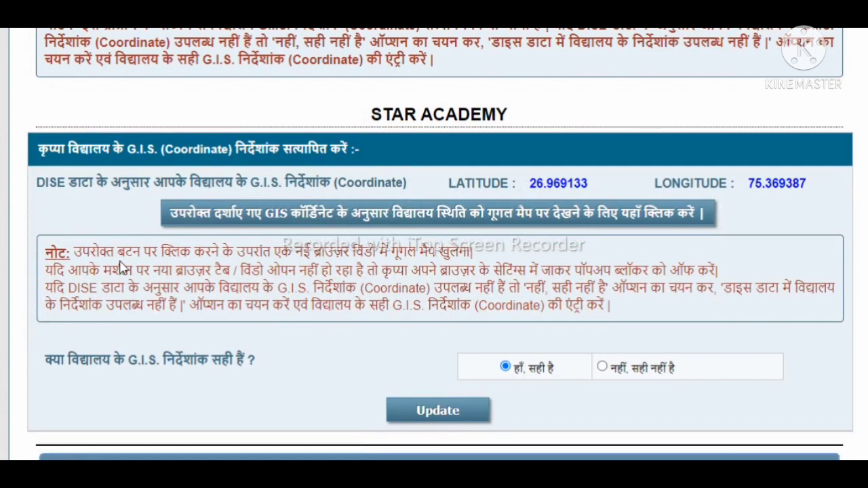
pyautogui.scroll(1, 122, 267)
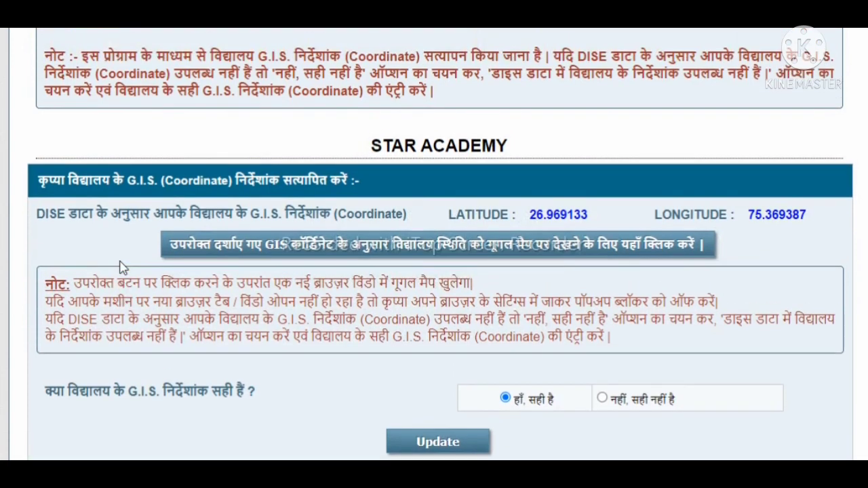
pyautogui.scroll(1, 122, 267)
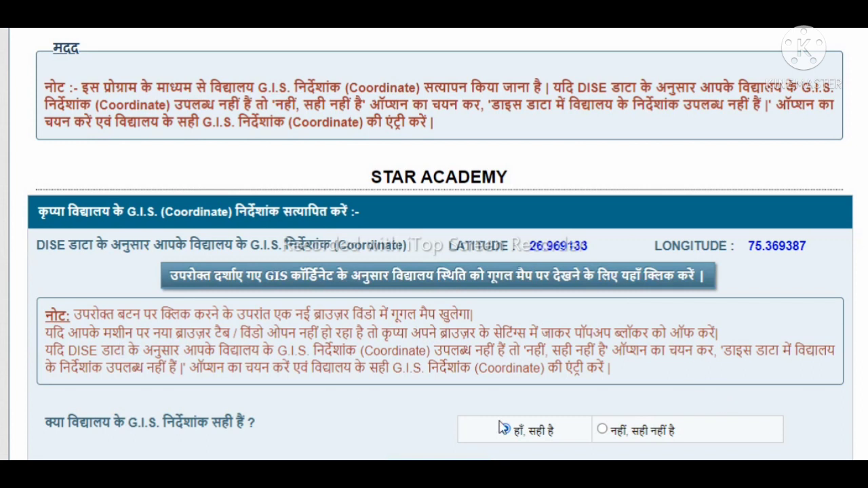
pyautogui.scroll(-3, 494, 411)
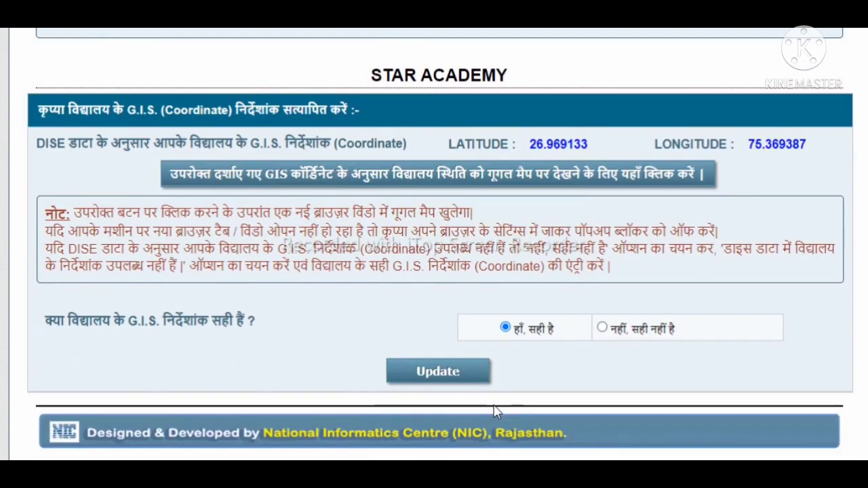
pyautogui.scroll(6, 494, 411)
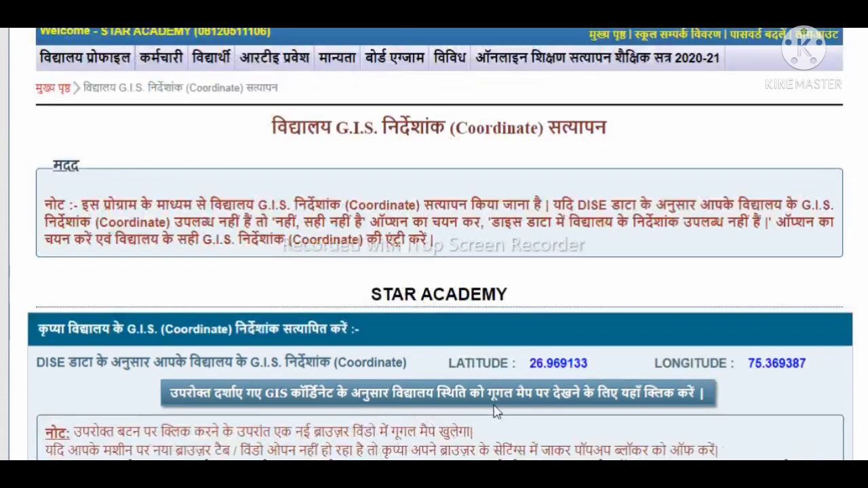
pyautogui.scroll(-5, 494, 411)
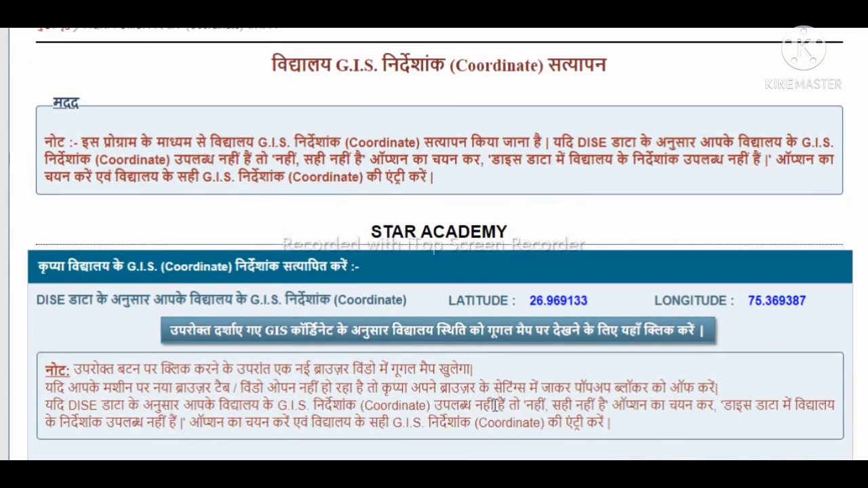
pyautogui.scroll(-1, 494, 411)
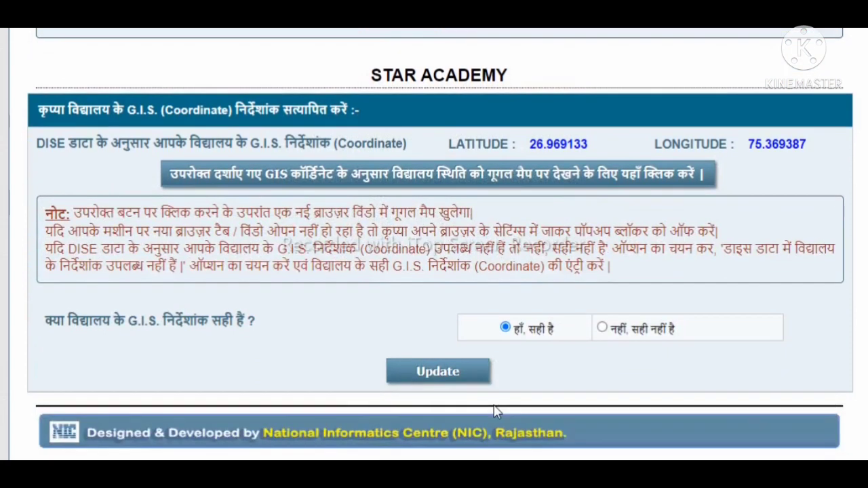
pyautogui.click(458, 377)
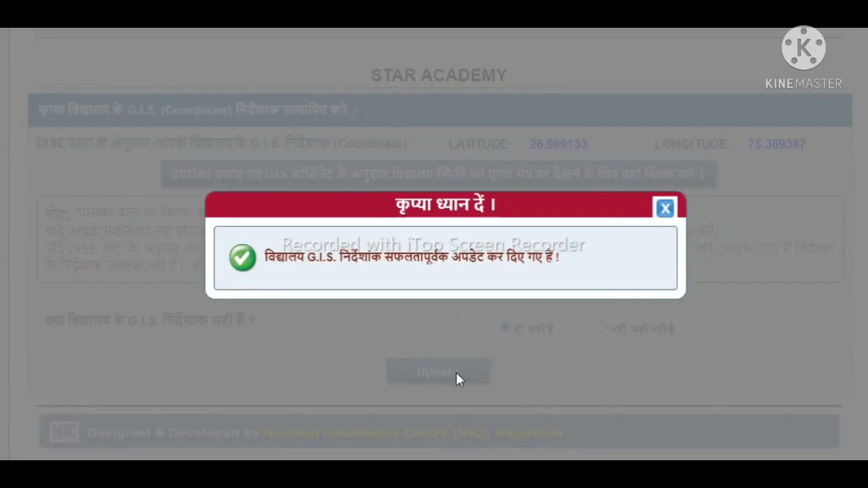
pyautogui.click(663, 208)
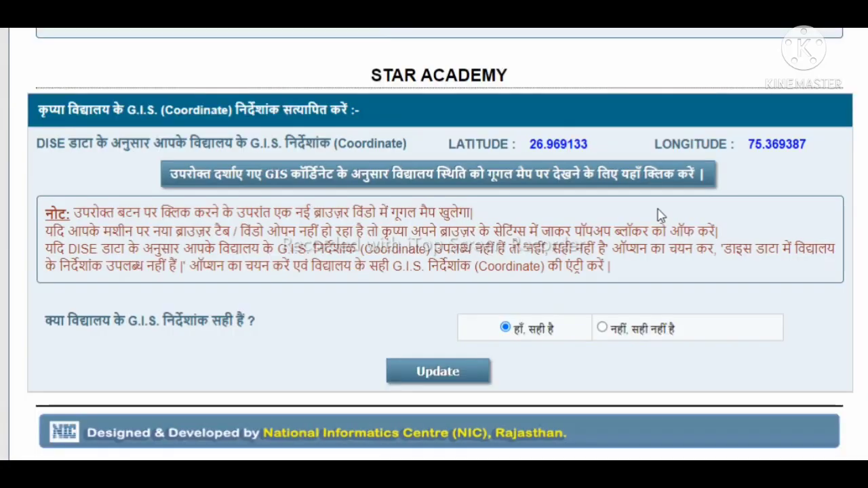
# Open the school fee determination form (विद्यालय फीस निर्धारण) and review its three Act compliance questions and formation dates.
pyautogui.scroll(5, 562, 70)
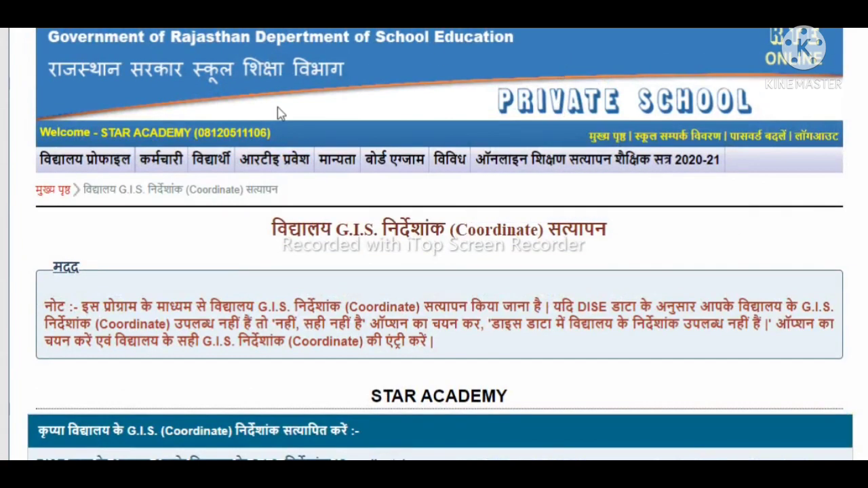
pyautogui.moveTo(78, 157)
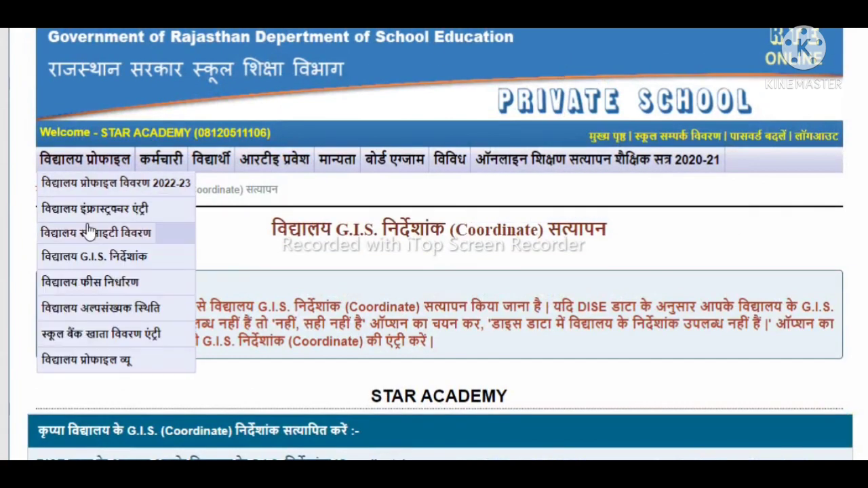
pyautogui.click(88, 281)
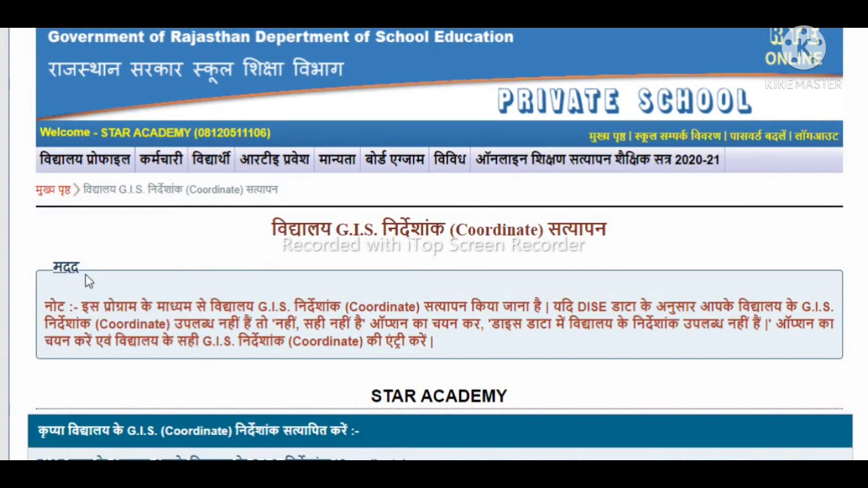
pyautogui.moveTo(84, 159)
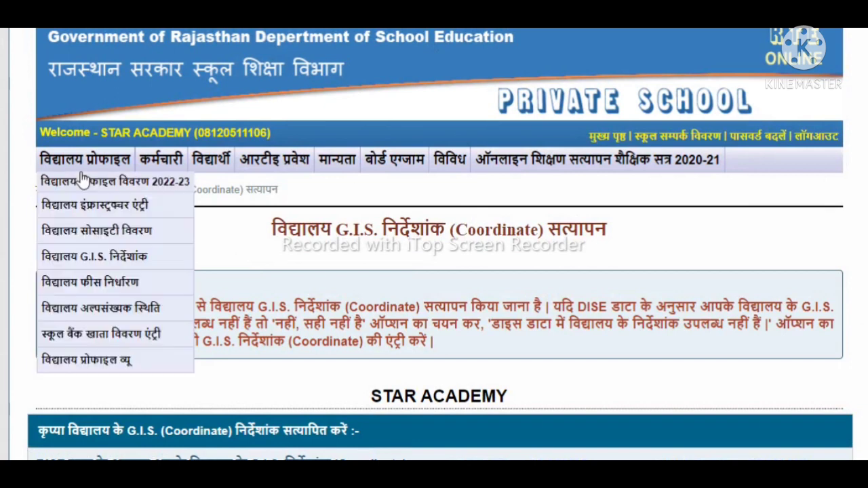
pyautogui.click(98, 288)
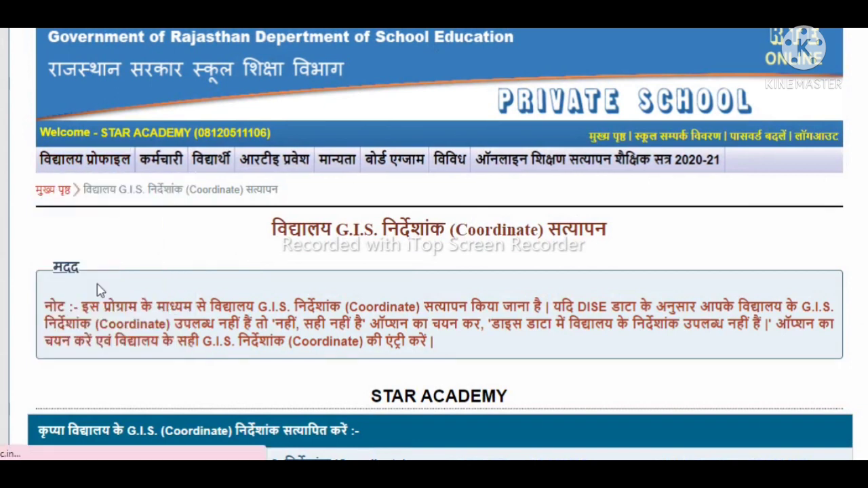
pyautogui.scroll(-1, 98, 290)
pyautogui.scroll(-2, 98, 290)
pyautogui.scroll(-1, 99, 288)
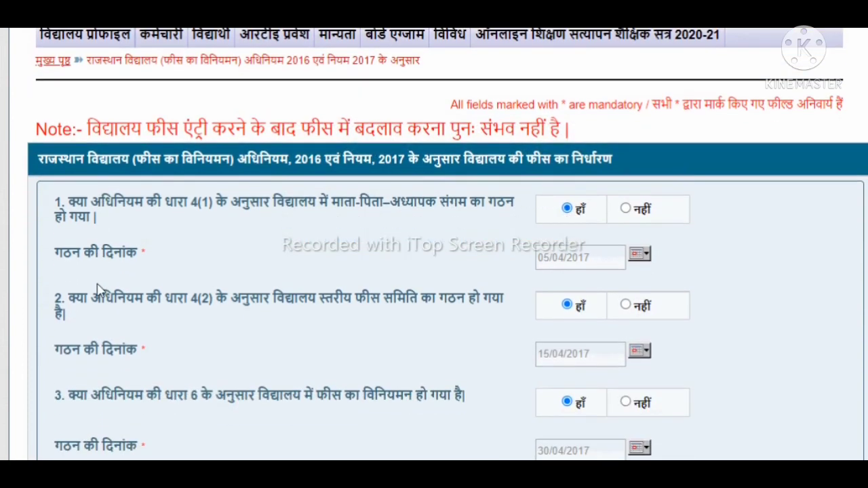
pyautogui.scroll(-2, 98, 288)
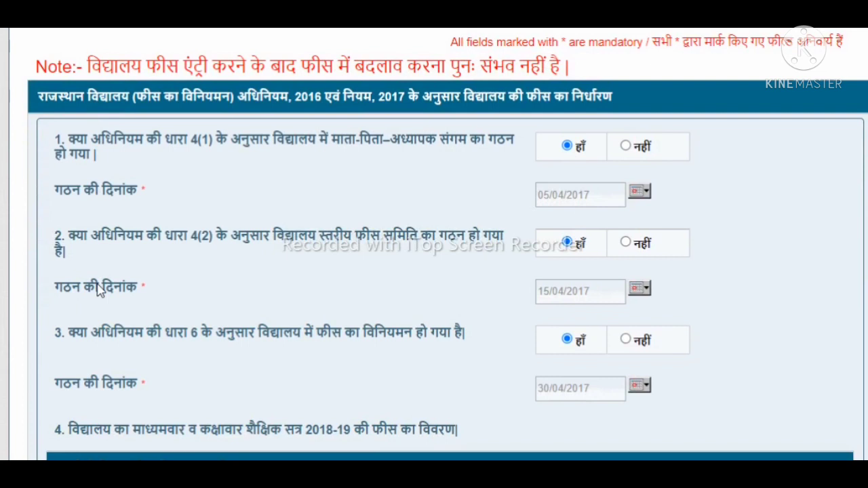
pyautogui.scroll(-2, 98, 290)
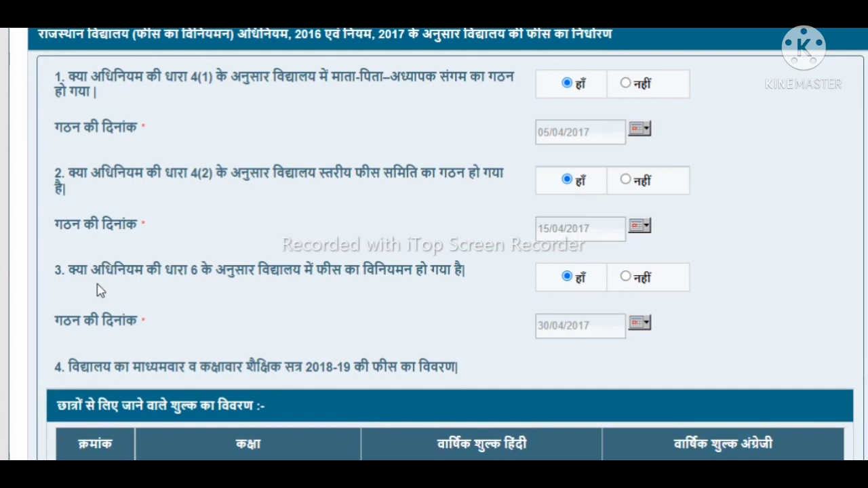
# Review the class-wise annual fee table for Hindi and English medium, from PP.3+ down to Twelth Agri.
pyautogui.scroll(-1, 98, 290)
pyautogui.scroll(-1, 98, 291)
pyautogui.scroll(-2, 98, 291)
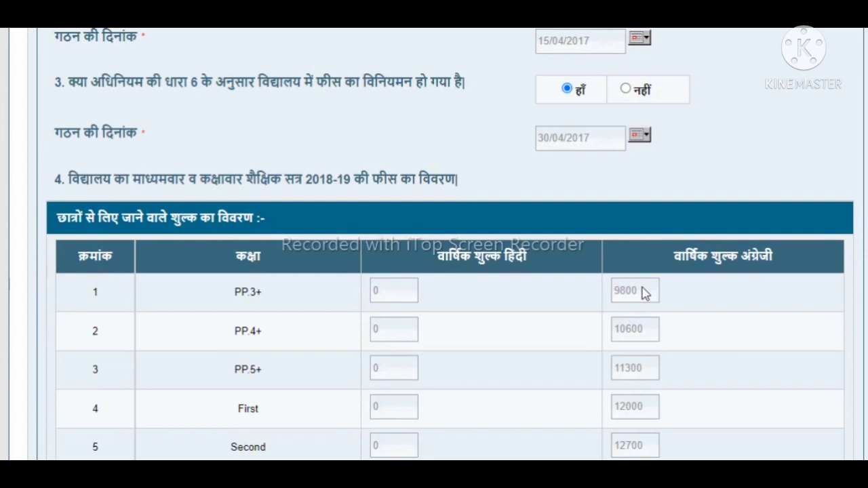
pyautogui.doubleClick(645, 293)
pyautogui.scroll(-10, 661, 301)
pyautogui.scroll(-2, 662, 302)
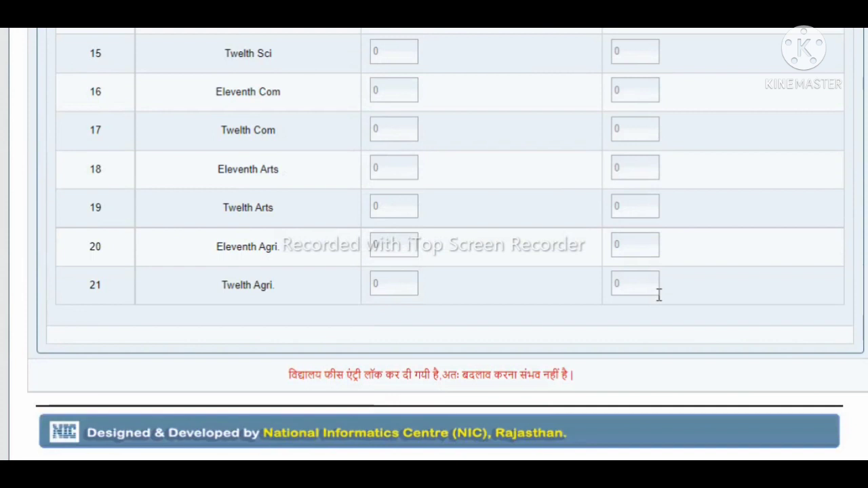
pyautogui.scroll(15, 659, 295)
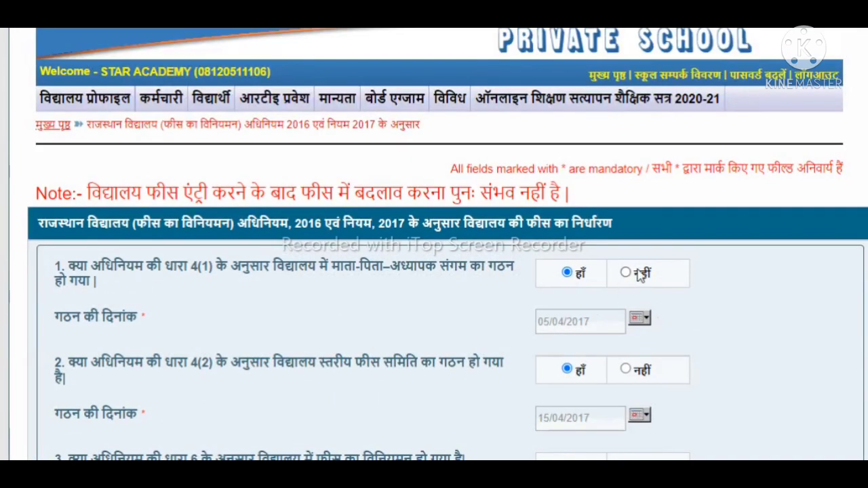
# Switch the parent-teacher association question under section 4(1) to नहीं and back to हाँ.
pyautogui.click(640, 275)
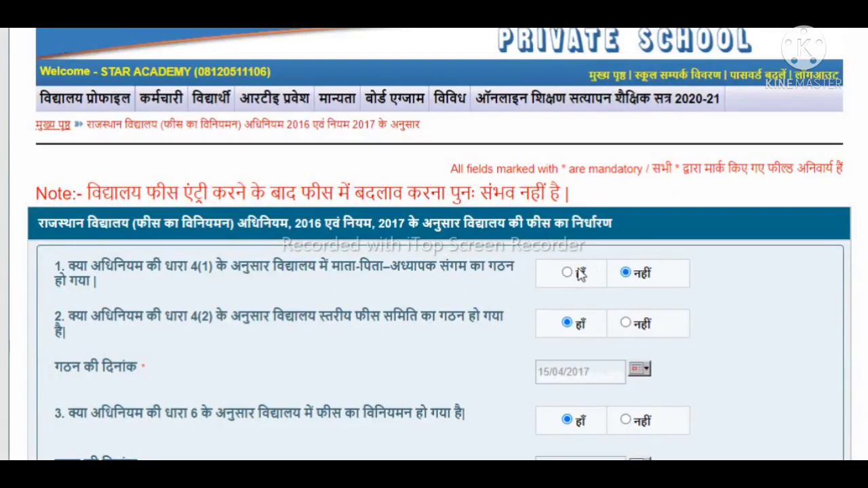
pyautogui.click(567, 273)
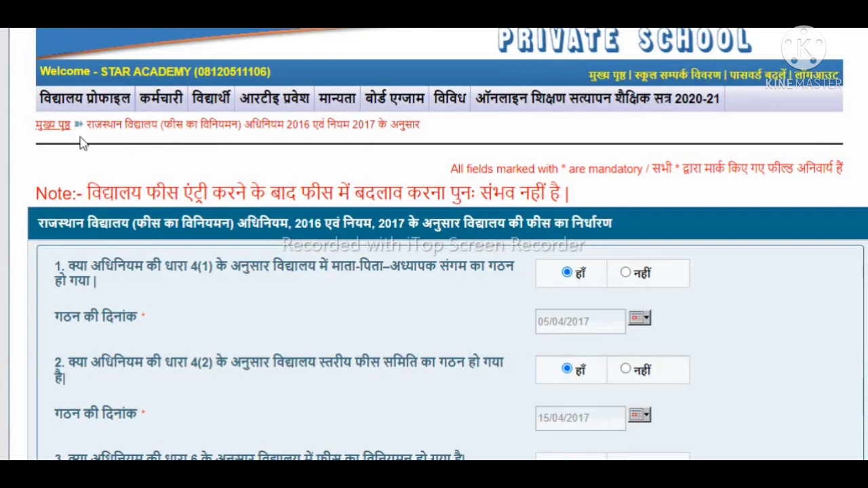
# Open the school minority status form (विद्यालय अल्पसंख्यक स्थिति) and review its recognition, order date, authority and document fields.
pyautogui.moveTo(82, 100)
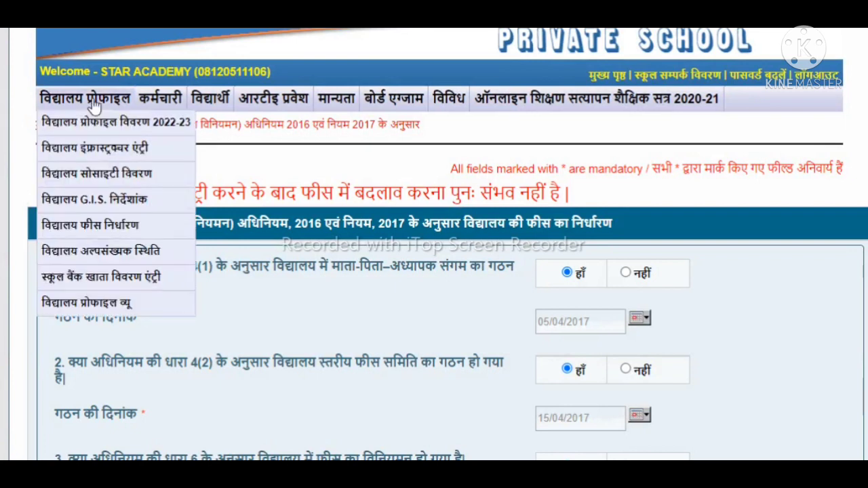
pyautogui.click(94, 249)
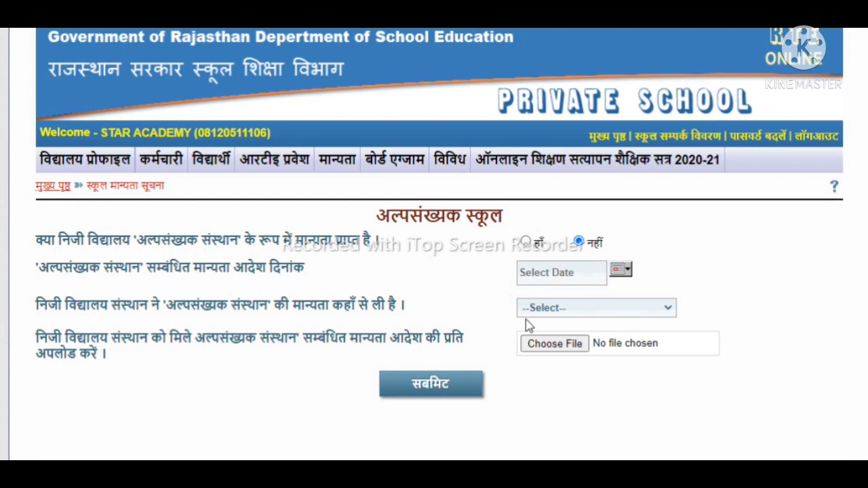
# Open the school bank account details form (स्कूल बैंक खाता विवरण एंट्री) and review its bank, account number and account holder fields.
pyautogui.moveTo(85, 159)
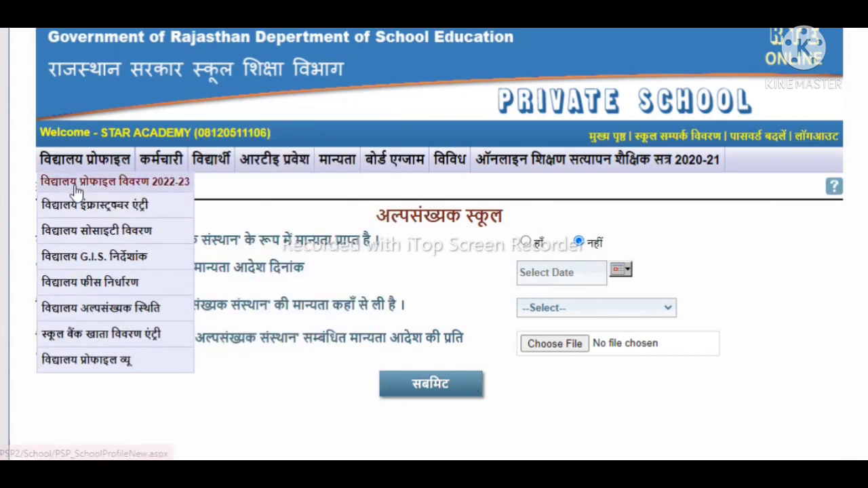
pyautogui.click(95, 345)
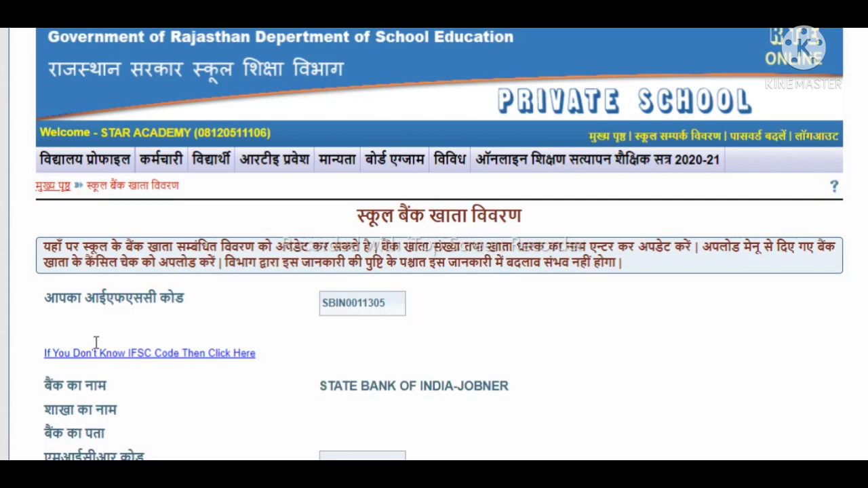
pyautogui.scroll(-3, 95, 343)
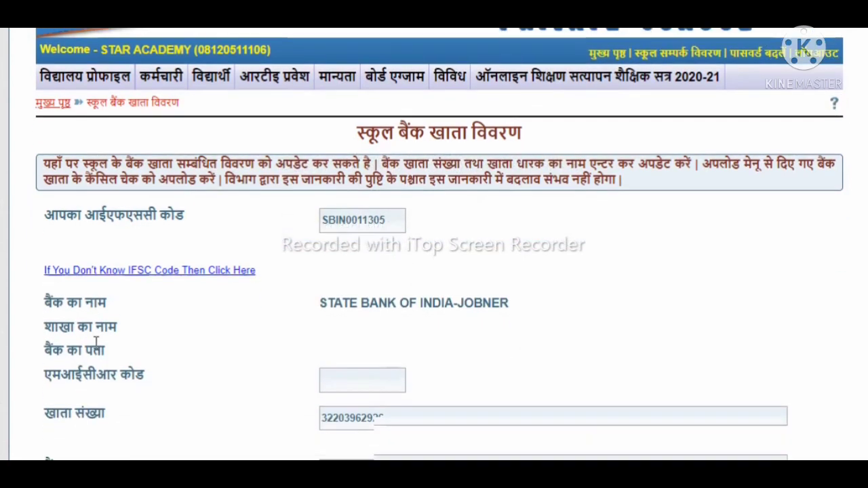
pyautogui.scroll(-5, 96, 343)
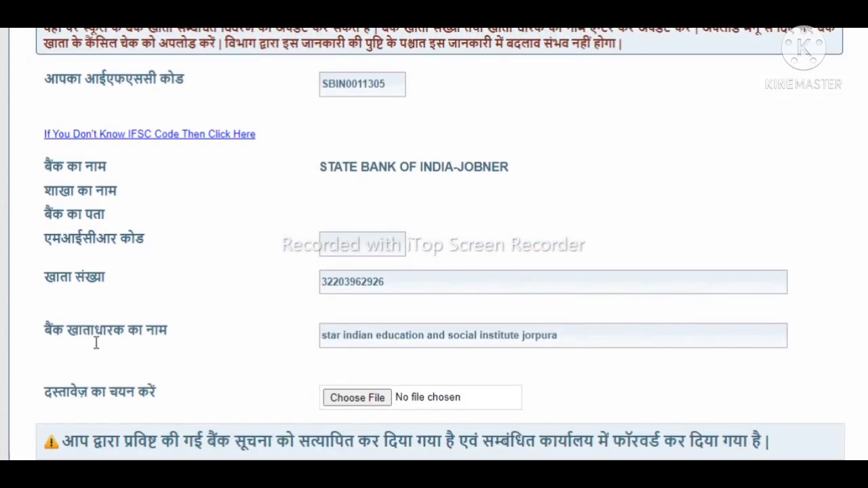
pyautogui.scroll(-3, 96, 342)
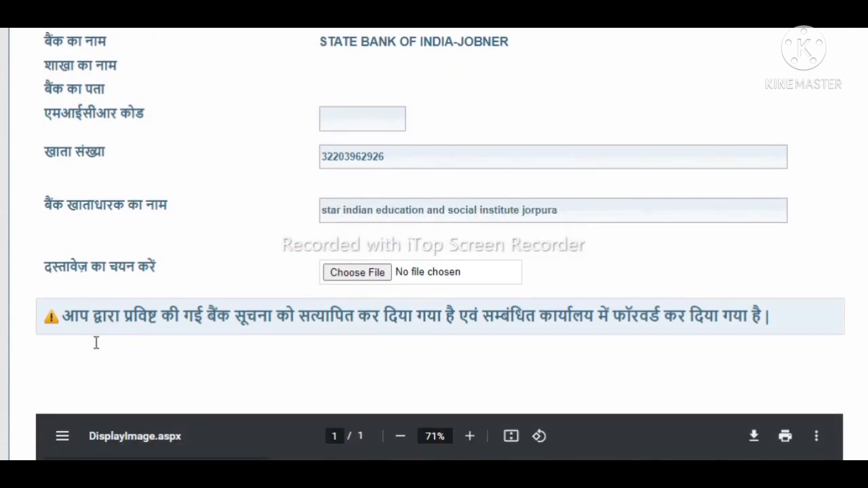
pyautogui.scroll(10, 96, 342)
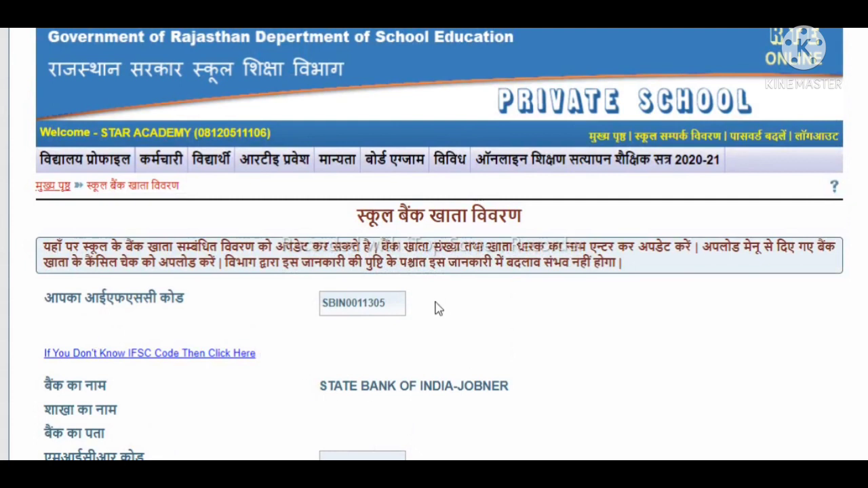
# Check the IFSC code and account number fields, then open the file selection for the bank document and cancel it.
pyautogui.click(389, 310)
pyautogui.scroll(-2, 589, 309)
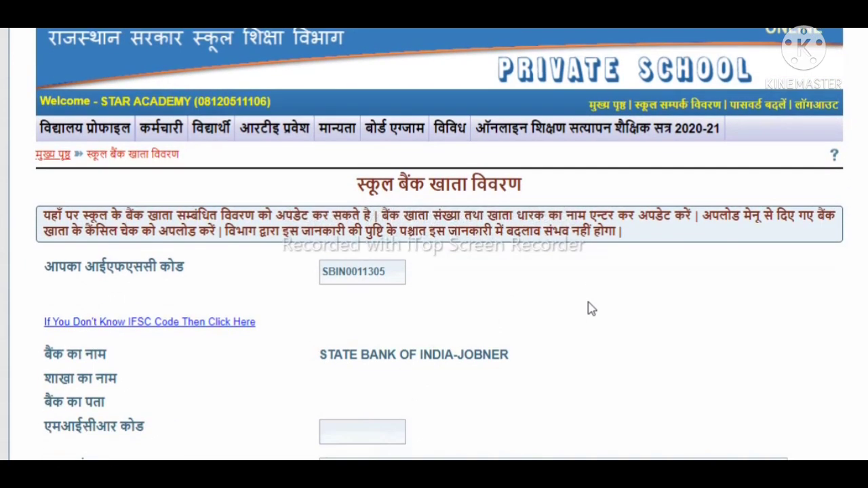
pyautogui.scroll(-4, 589, 308)
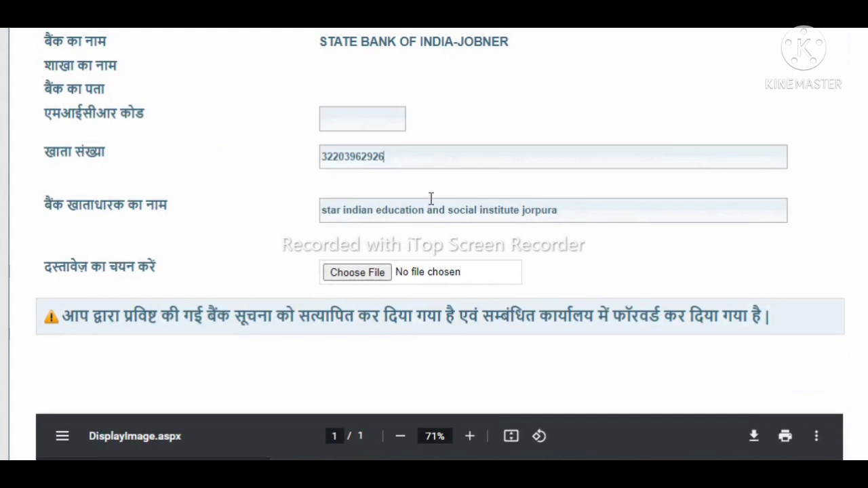
pyautogui.click(380, 273)
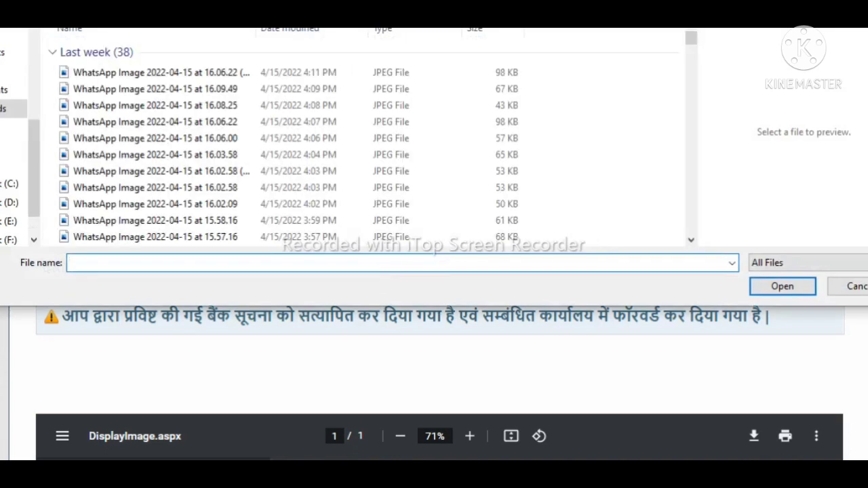
pyautogui.press('Escape')
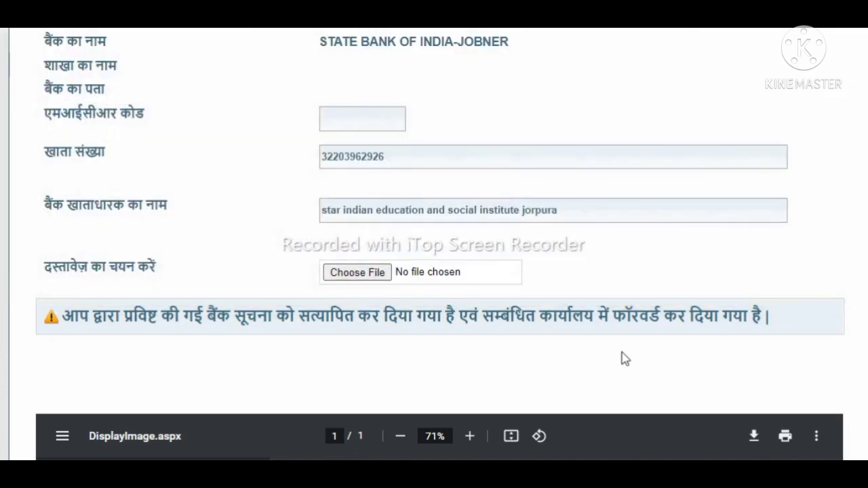
# Review the uploaded bank document preview below the account details and return to the start of the form.
pyautogui.scroll(-5, 625, 360)
pyautogui.scroll(-3, 625, 360)
pyautogui.scroll(1, 625, 359)
pyautogui.scroll(10, 622, 359)
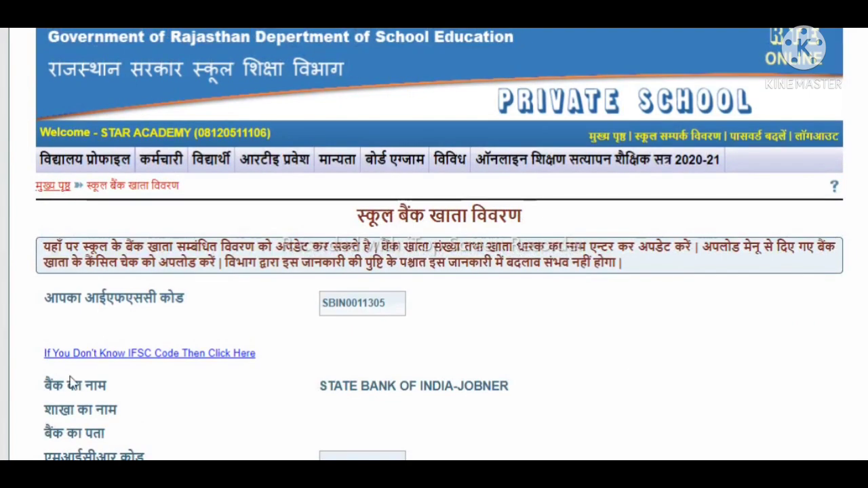
# Open the school profile view (विद्यालय प्रोफाइल व्यू) and review its society, recognition, classes, enrolment, annual fee, staff and district education office sections.
pyautogui.moveTo(85, 159)
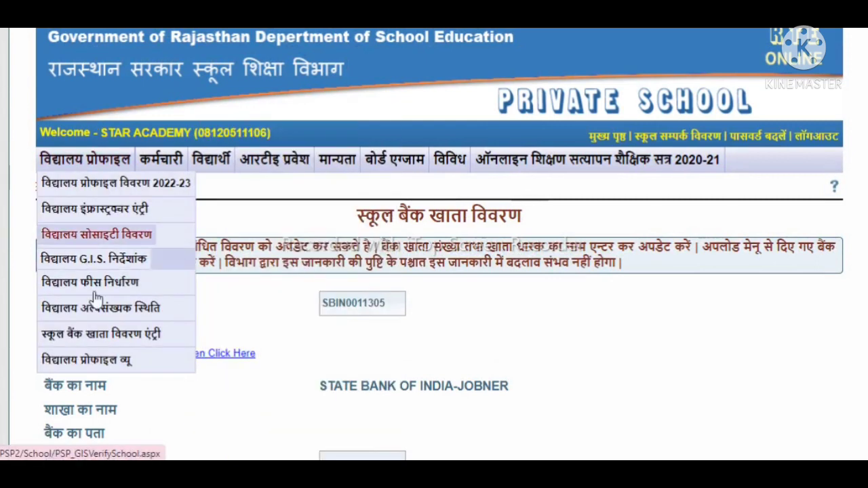
pyautogui.click(88, 360)
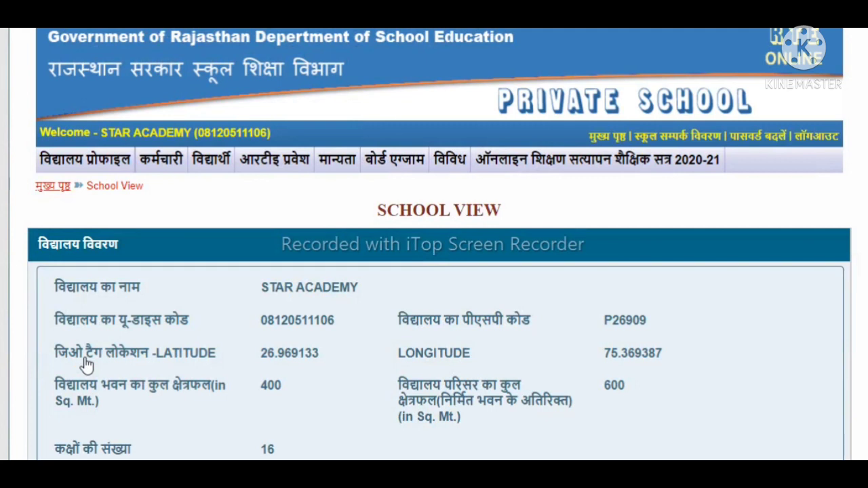
pyautogui.scroll(-7, 87, 365)
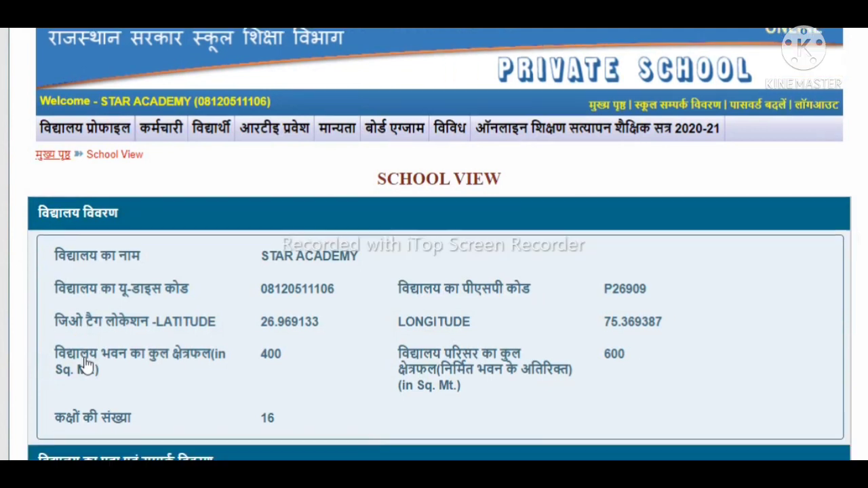
pyautogui.scroll(-5, 87, 364)
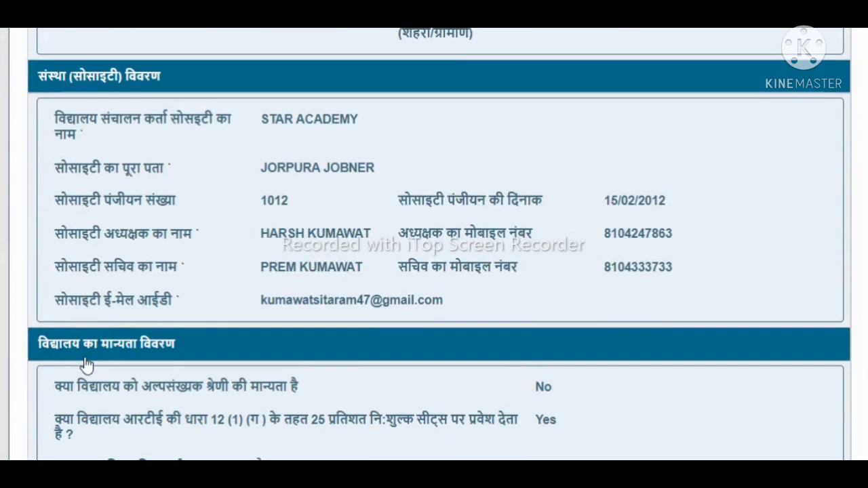
pyautogui.scroll(-7, 87, 364)
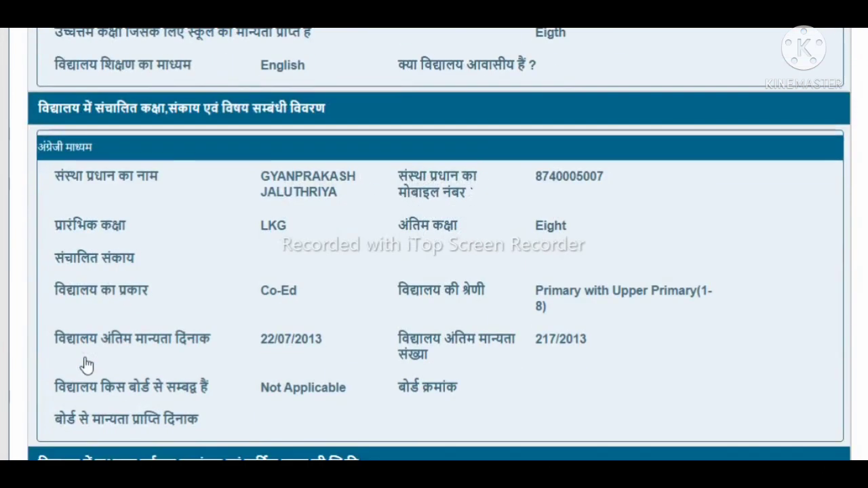
pyautogui.scroll(-1, 87, 365)
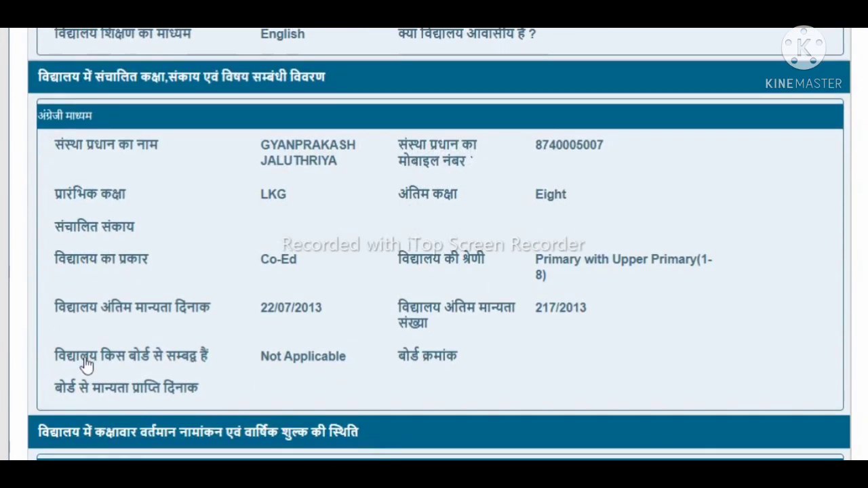
pyautogui.scroll(-6, 87, 365)
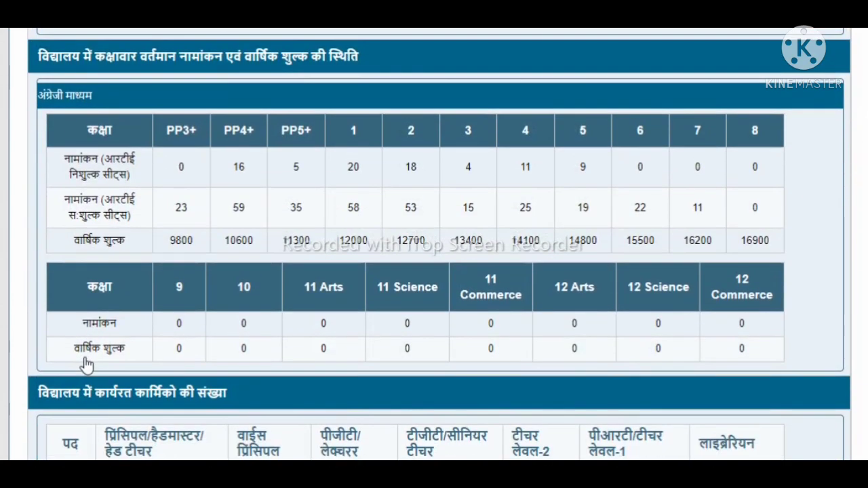
pyautogui.scroll(-5, 87, 365)
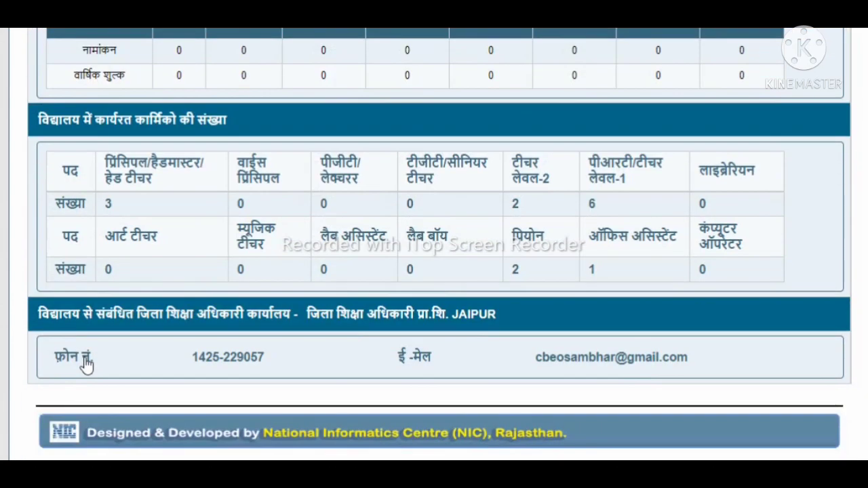
pyautogui.scroll(15, 86, 365)
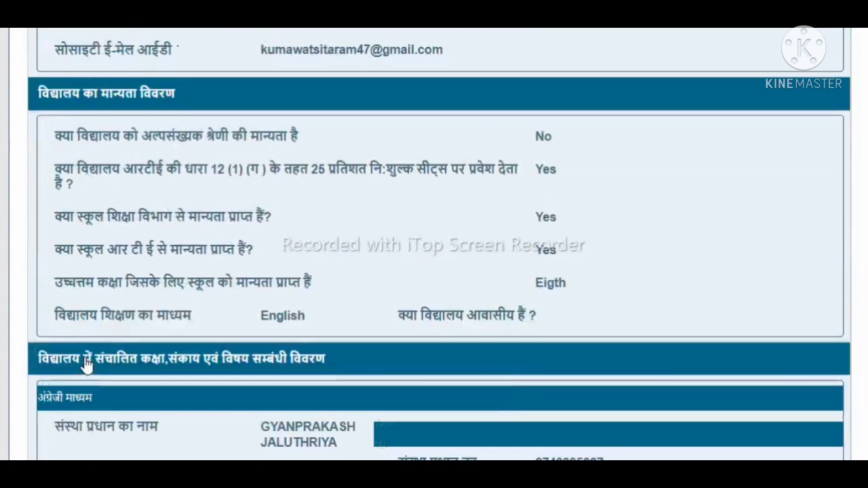
pyautogui.scroll(8, 87, 365)
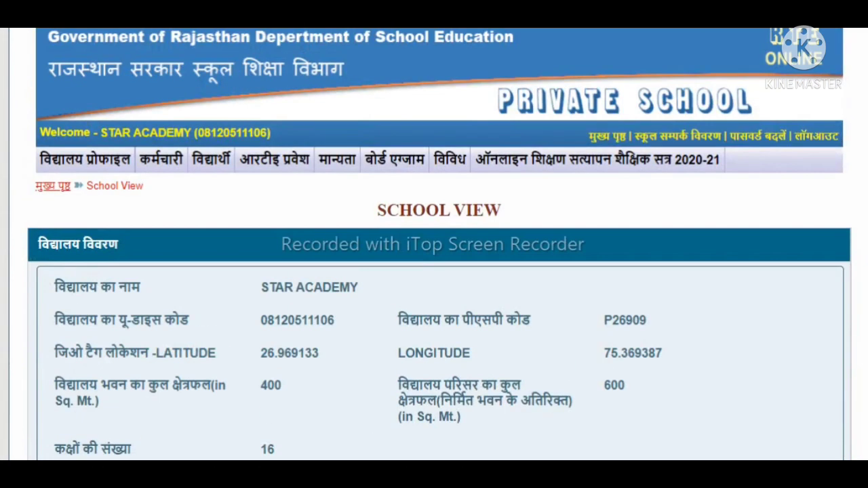